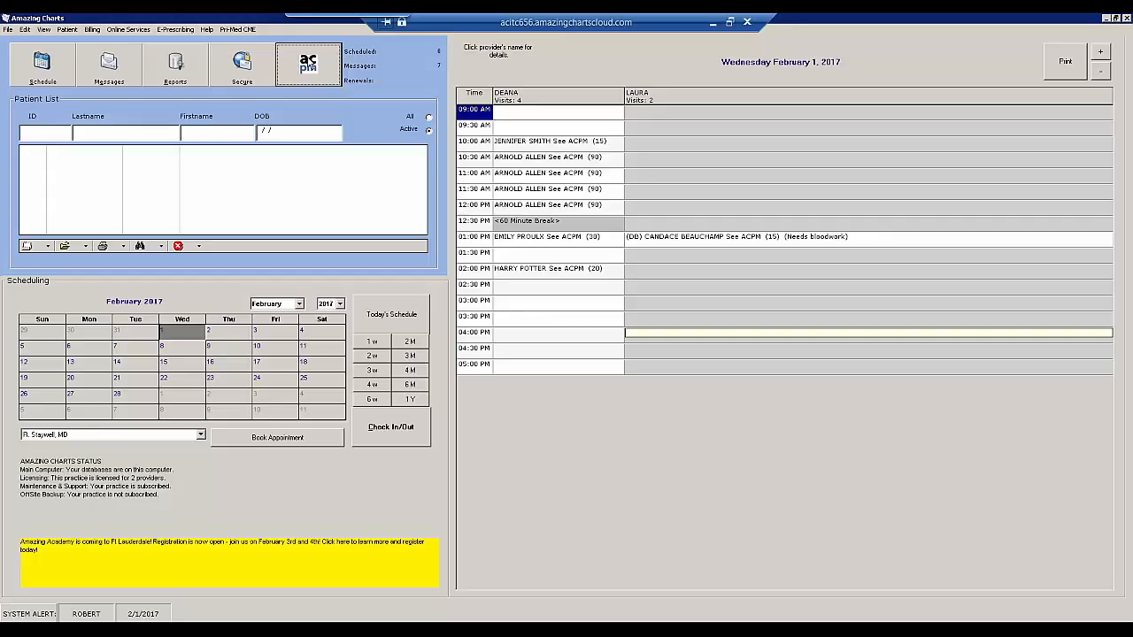
- Open ACPM to view its Front Desk page, widen the navigation sidebar, and switch back to Amazing Charts
left_click(310, 62)
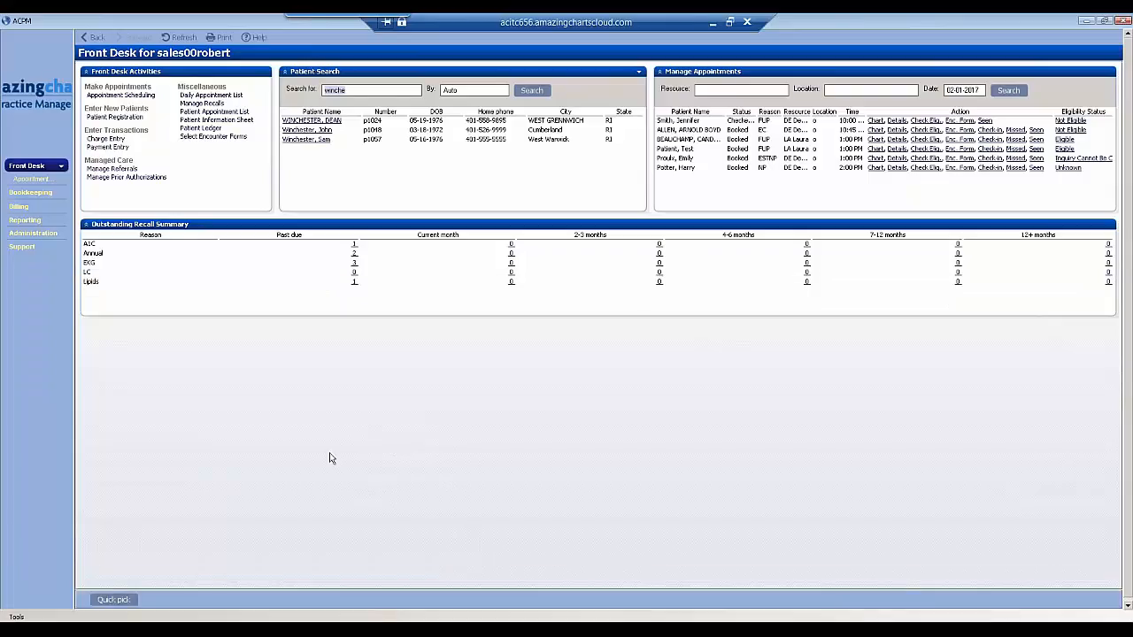
left_click_drag(76, 394, 88, 391)
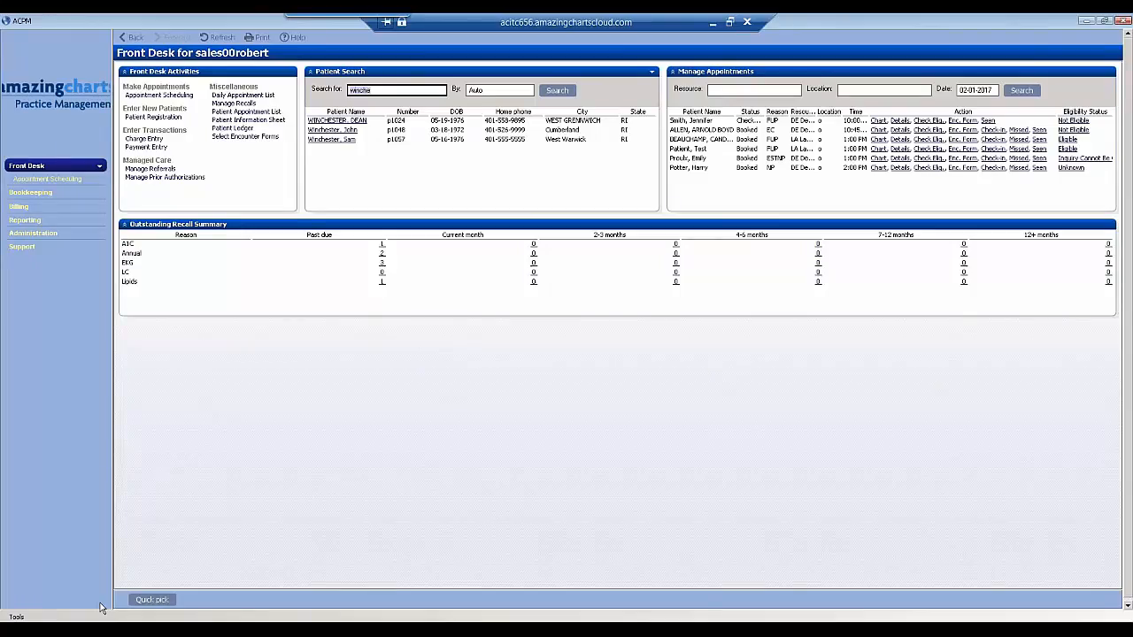
mouse_move(133, 629)
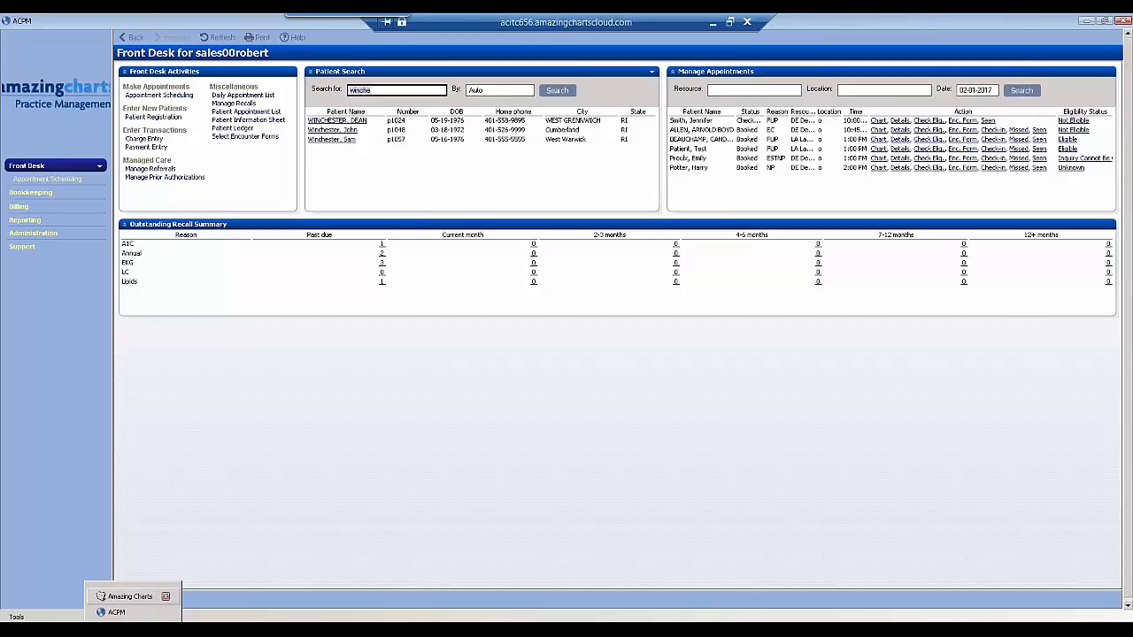
left_click(128, 596)
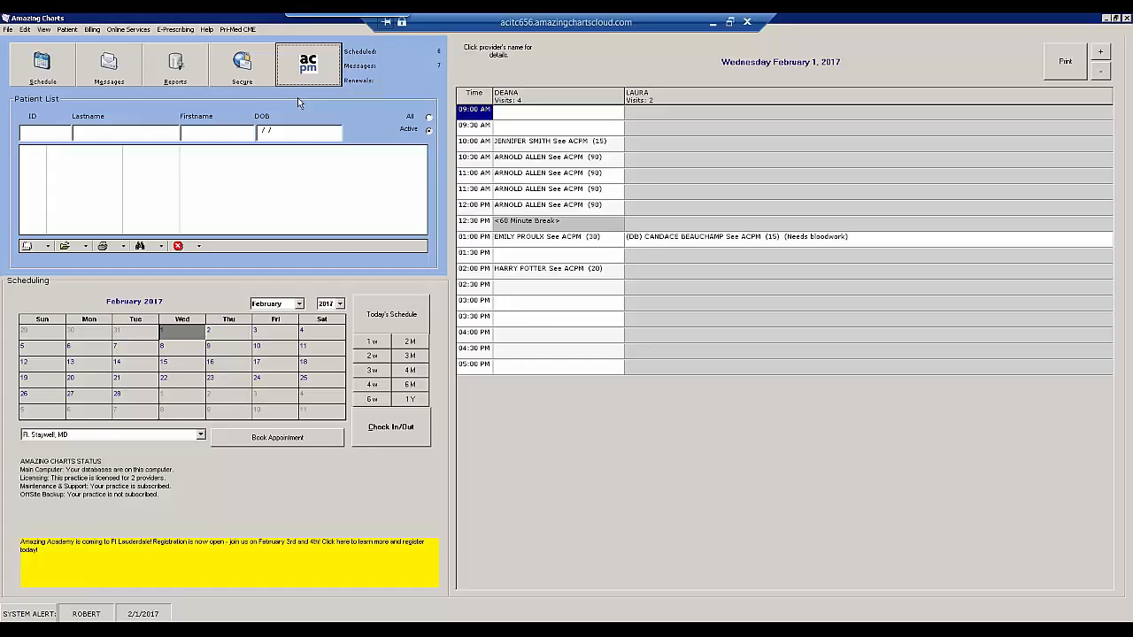
- Search the patient list by the patient's last name and open the first match's general info demographics in a maximized window
left_click(102, 134)
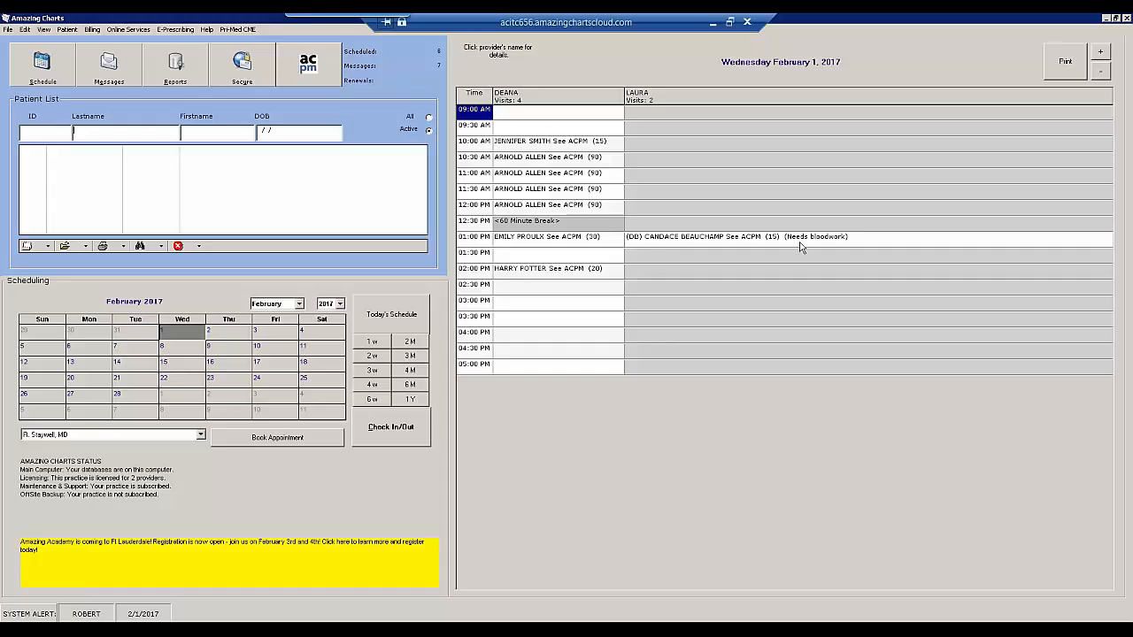
mouse_move(816, 245)
type("WINCHESTER")
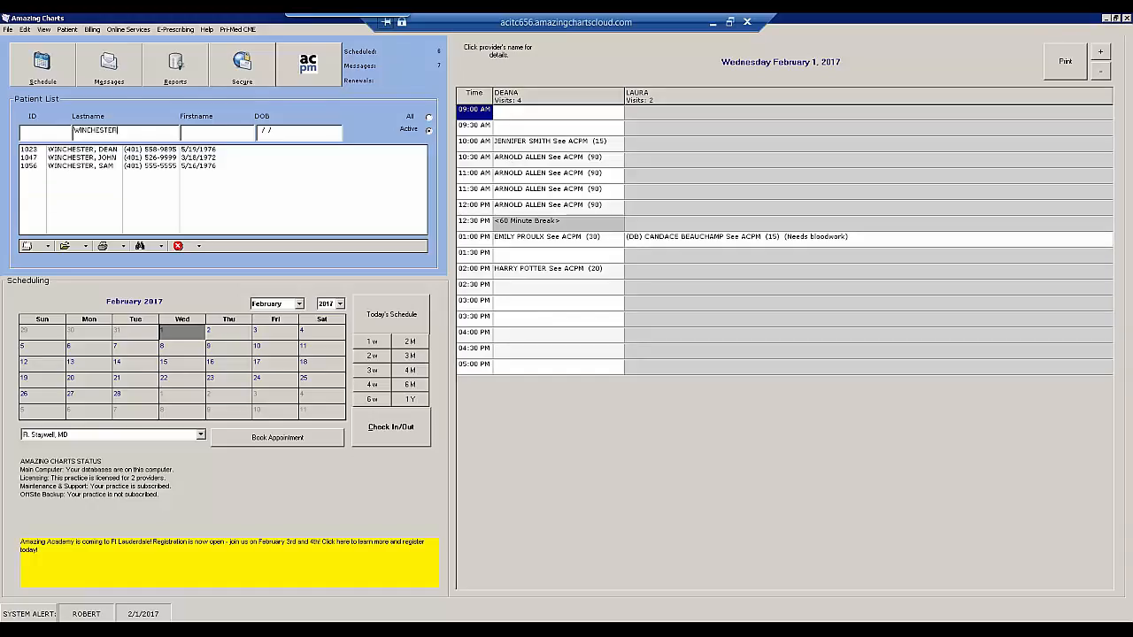
right_click(114, 152)
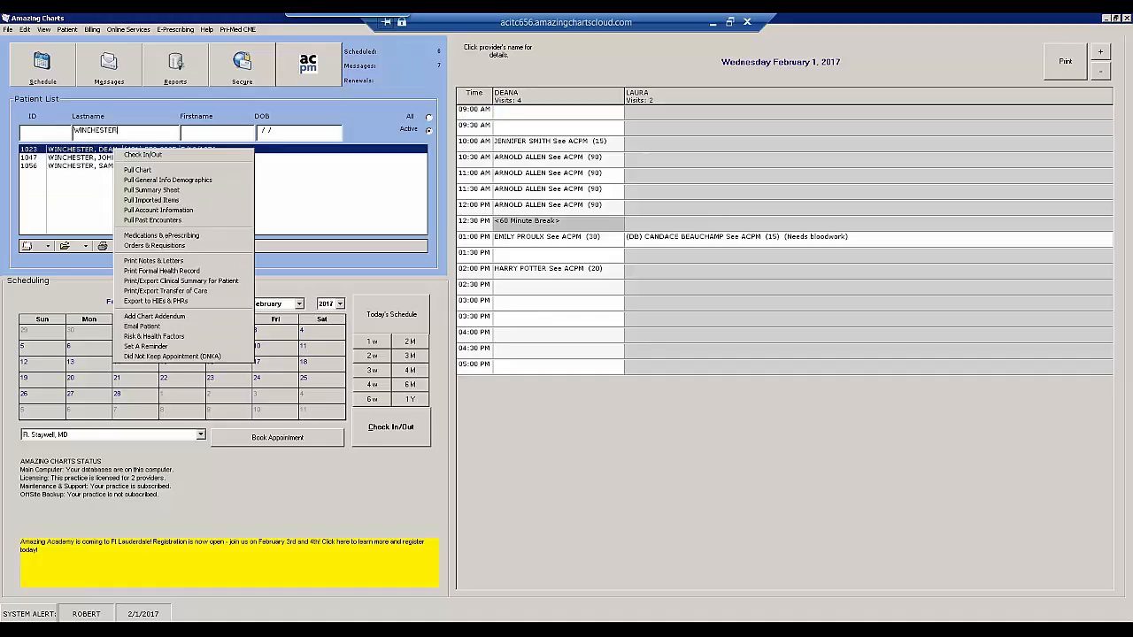
left_click(148, 180)
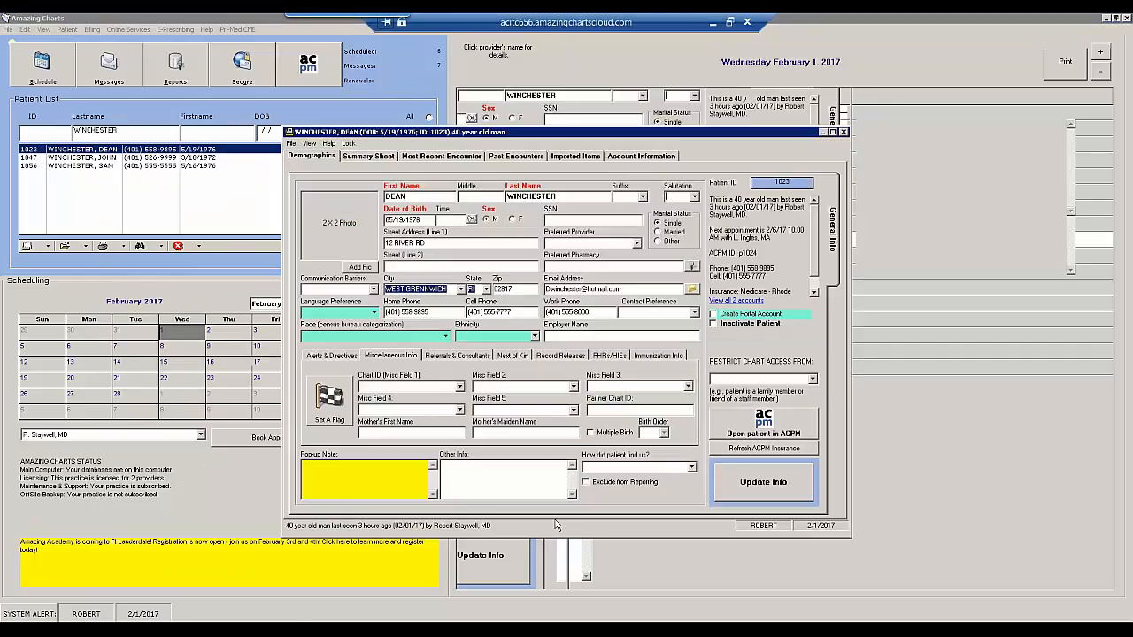
left_click(833, 132)
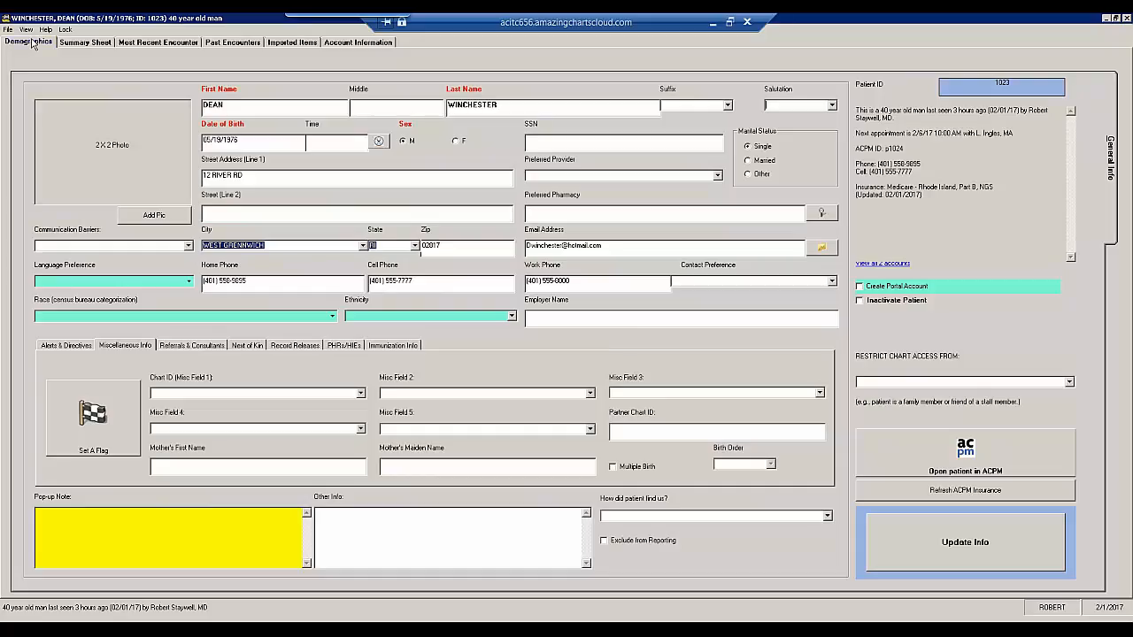
- View this patient's chart in ACPM, then return to Amazing Charts and close the demographics window
left_click(968, 455)
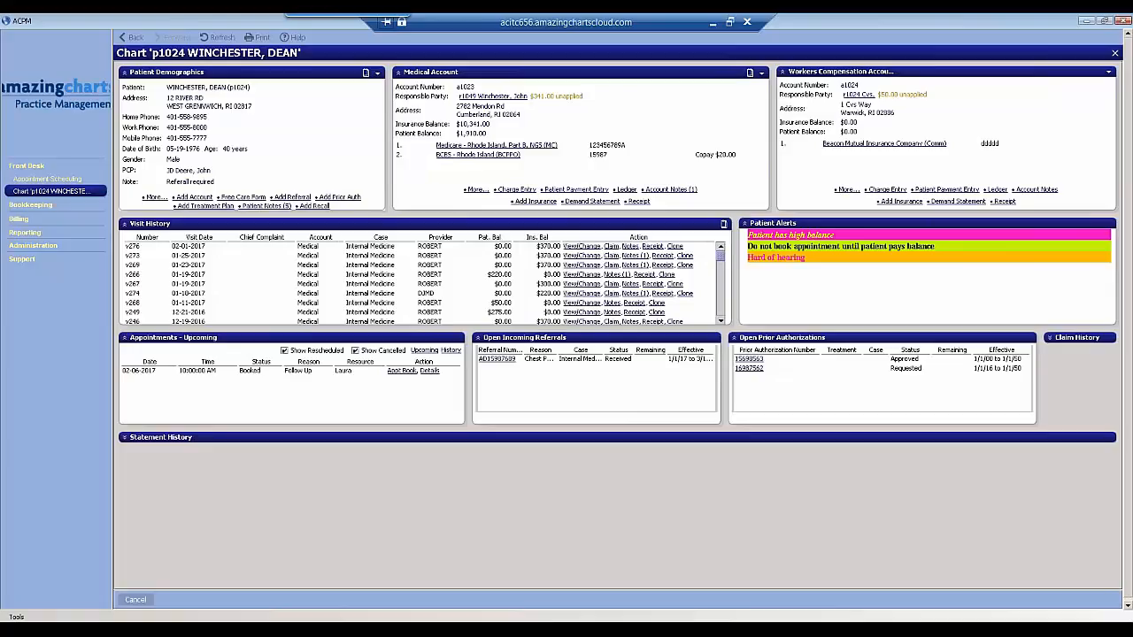
left_click(301, 614)
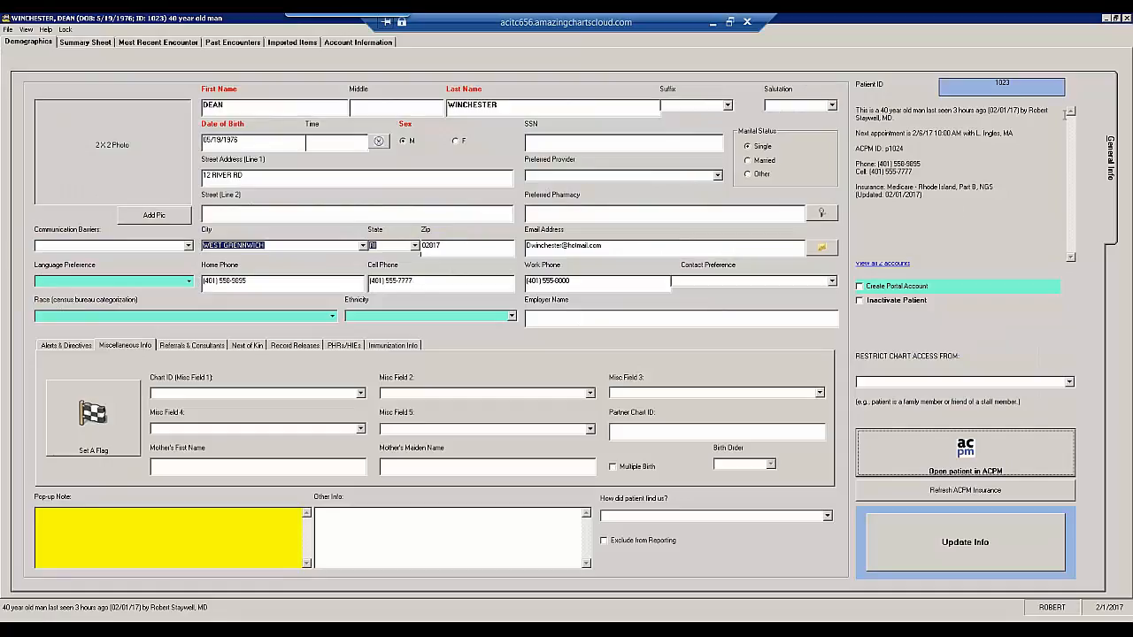
left_click(1126, 18)
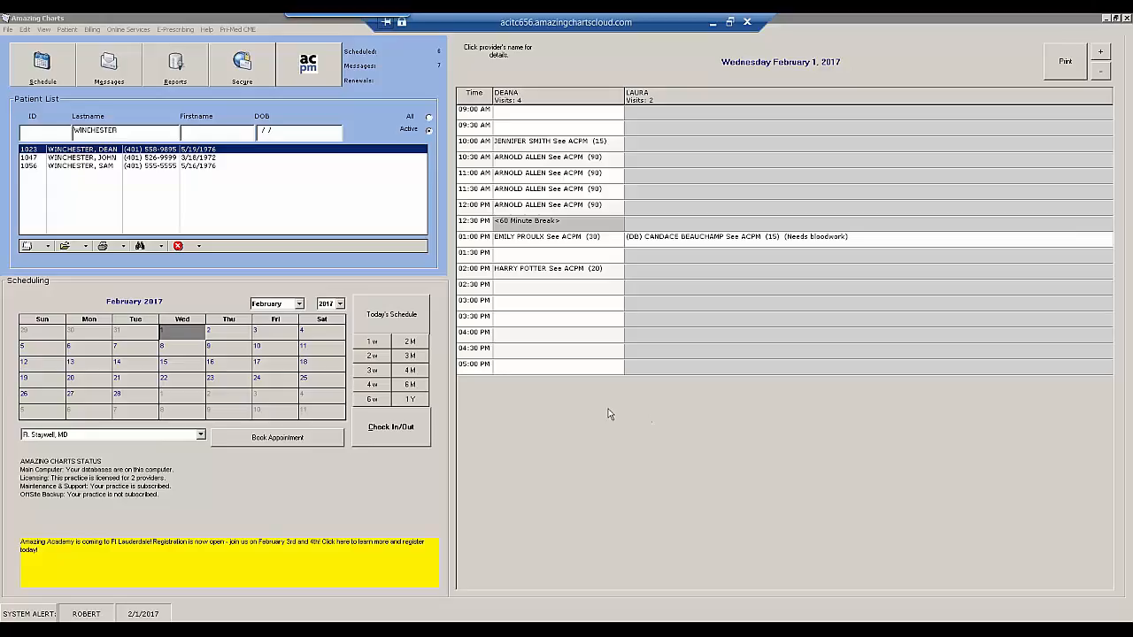
- Open the first listed patient's most recent encounter and start its sign-off in a maximized billing window
left_click(78, 158)
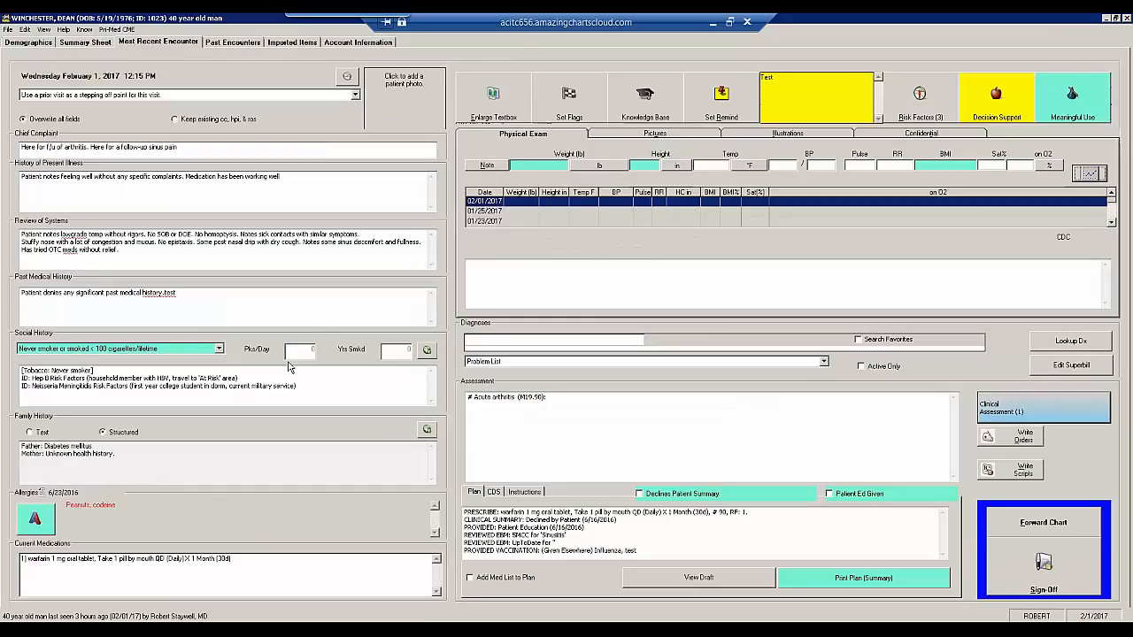
left_click(1046, 560)
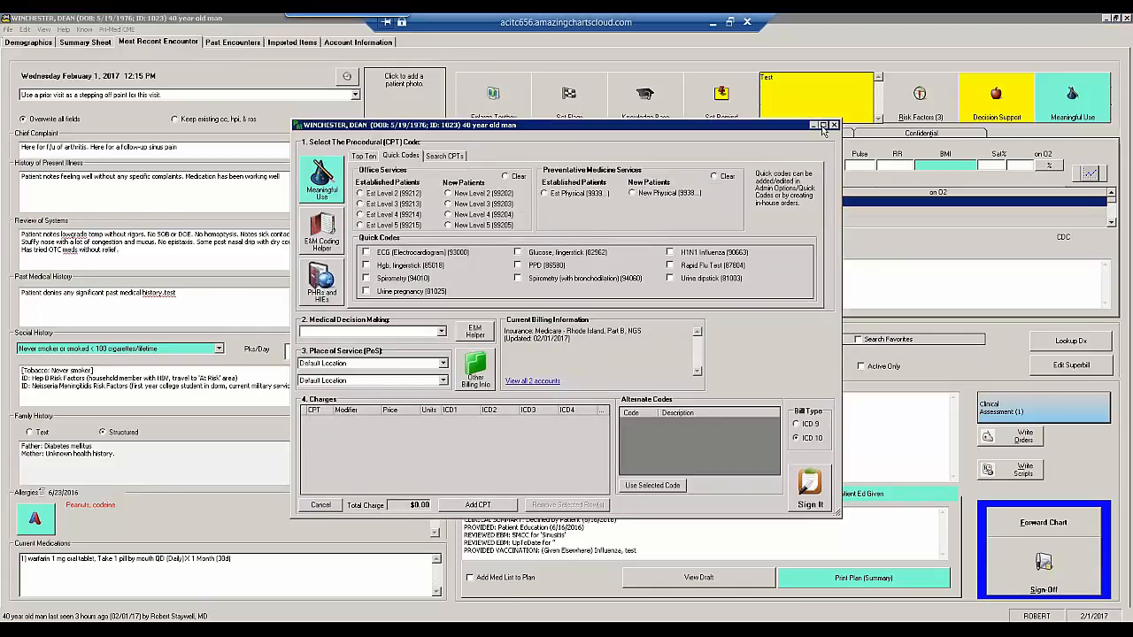
left_click(823, 126)
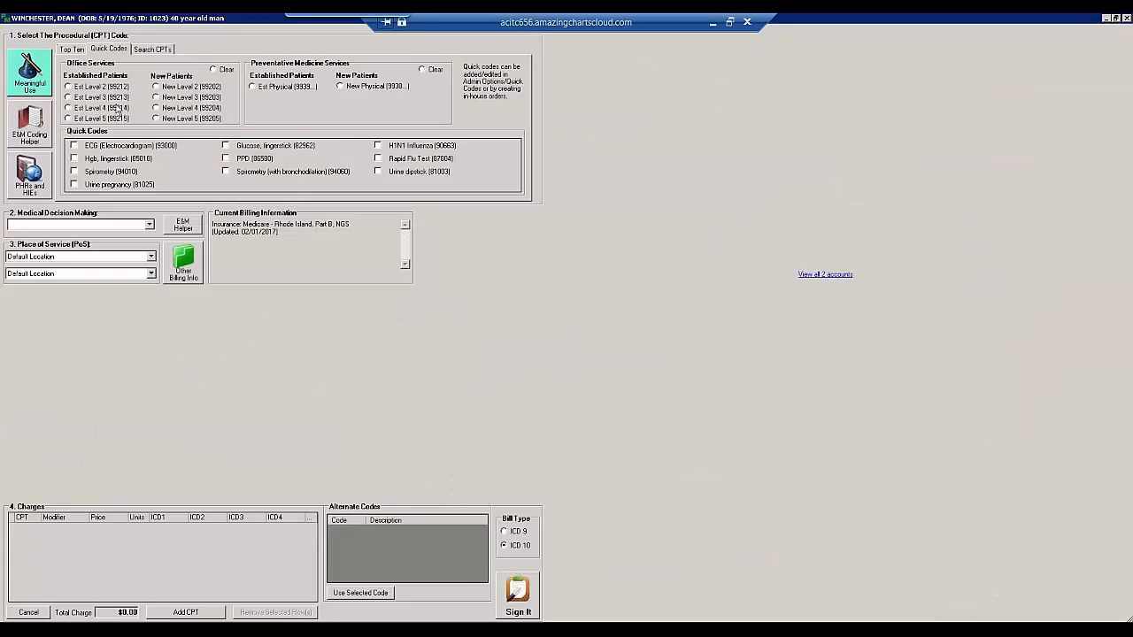
- Bill Est Level 3 (99213) and ECG (93000), sign the note, and accept adding another billing for this date of service
left_click(68, 97)
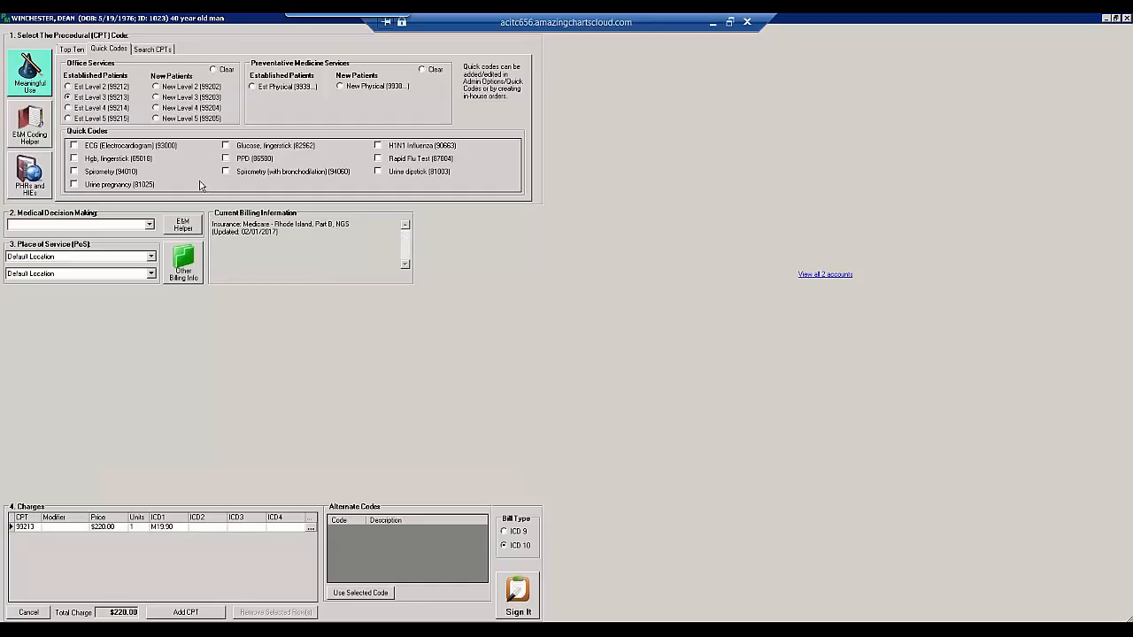
left_click(75, 147)
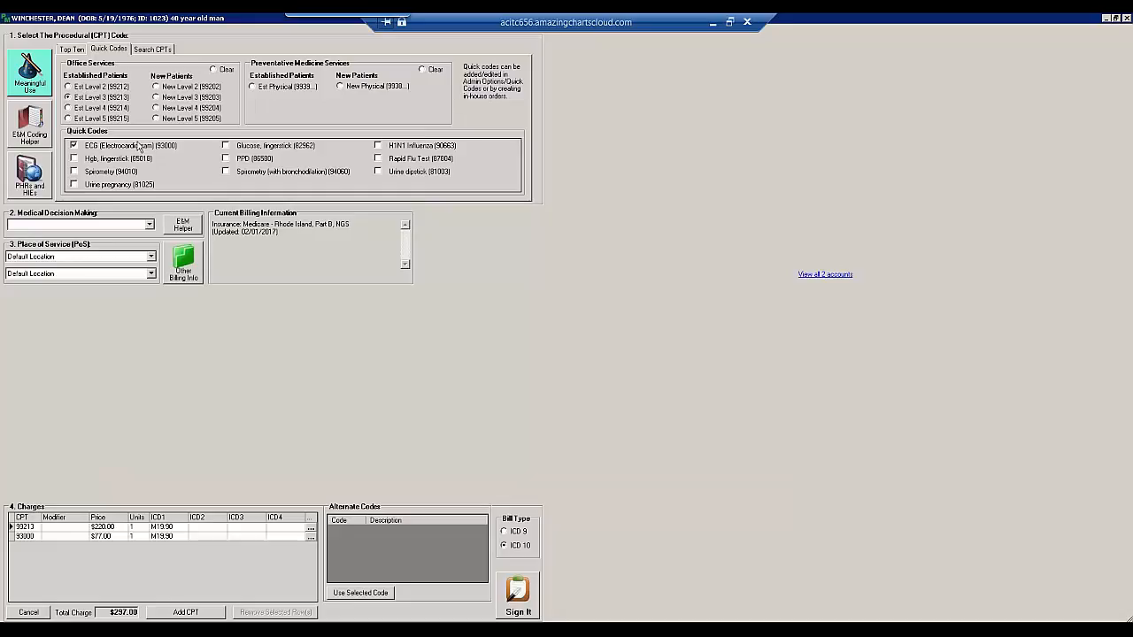
left_click(518, 596)
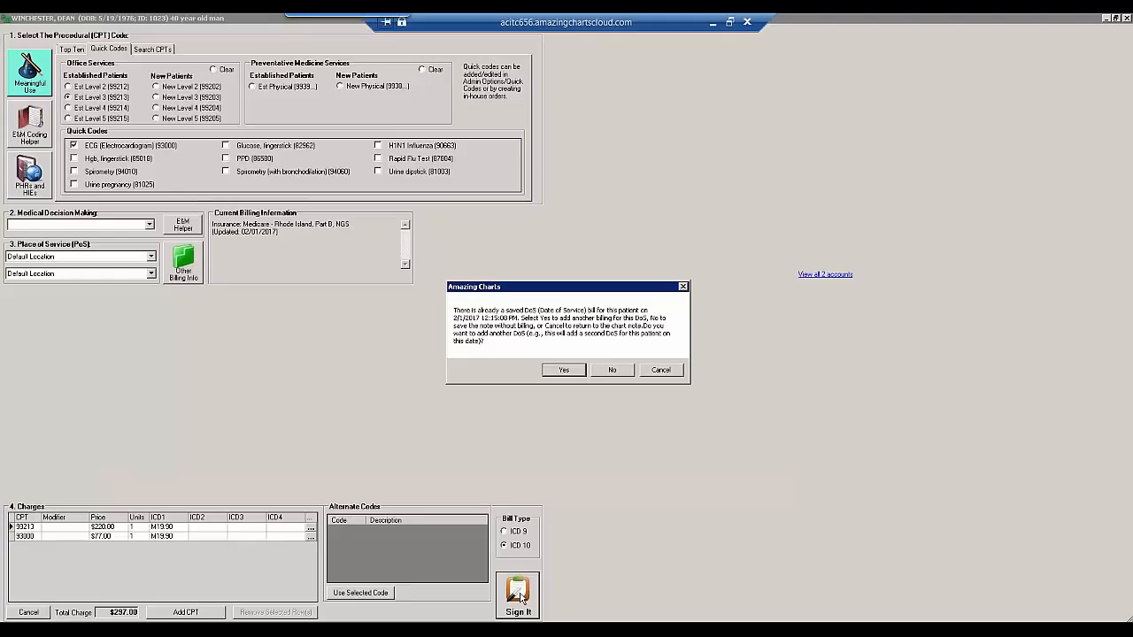
left_click(558, 370)
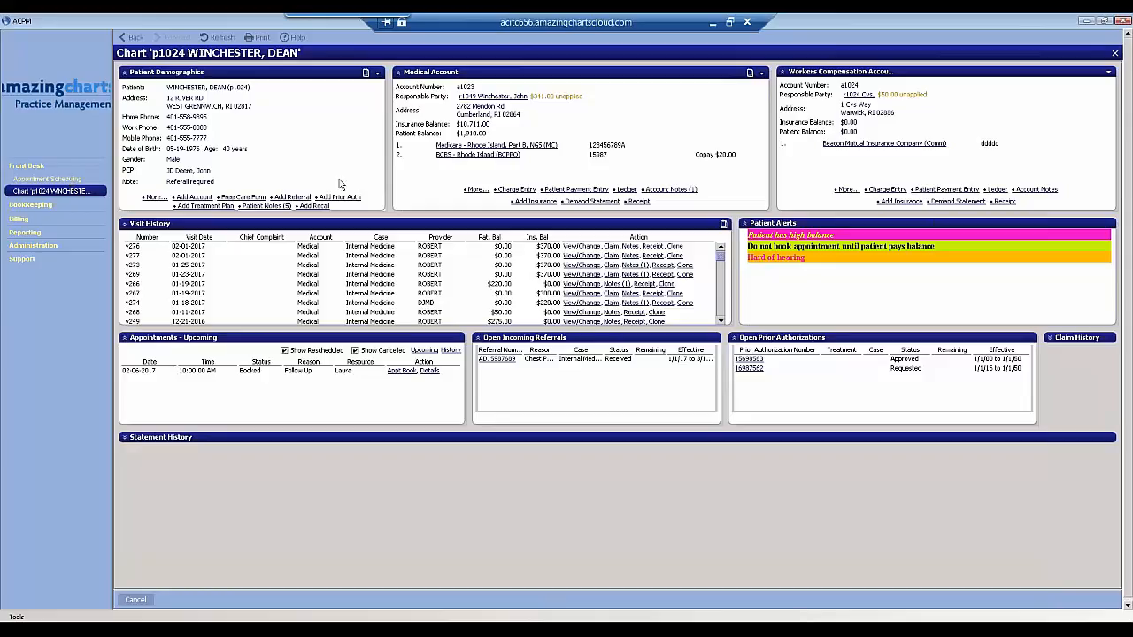
- Dismiss the Print Encounters / Send Letter window in Amazing Charts and close the patient's chart in ACPM
left_click(49, 179)
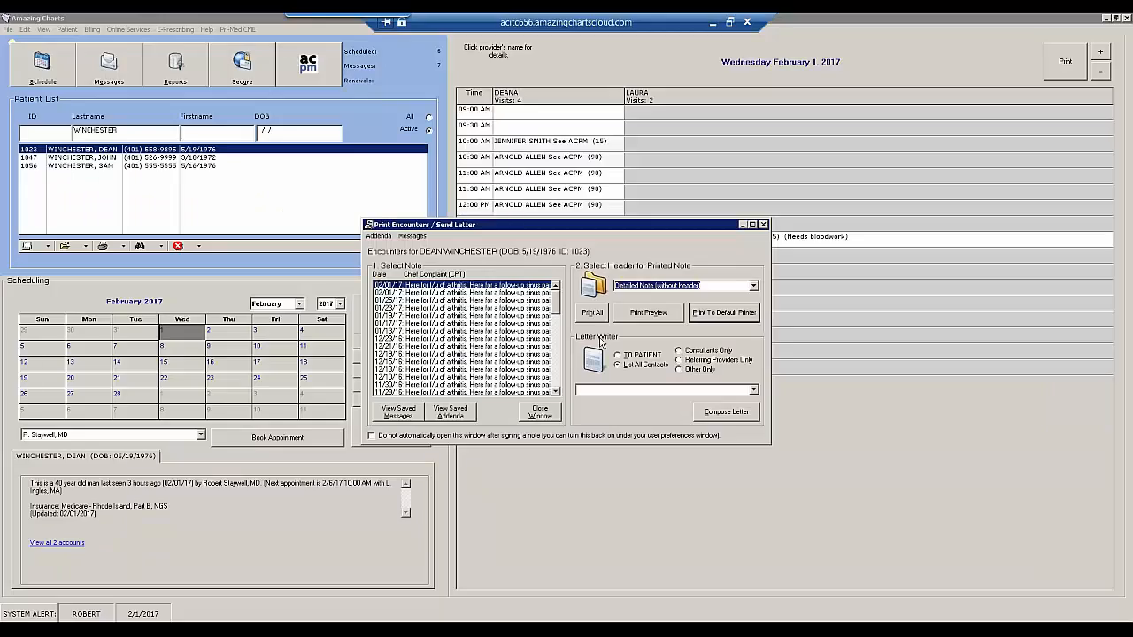
left_click(763, 225)
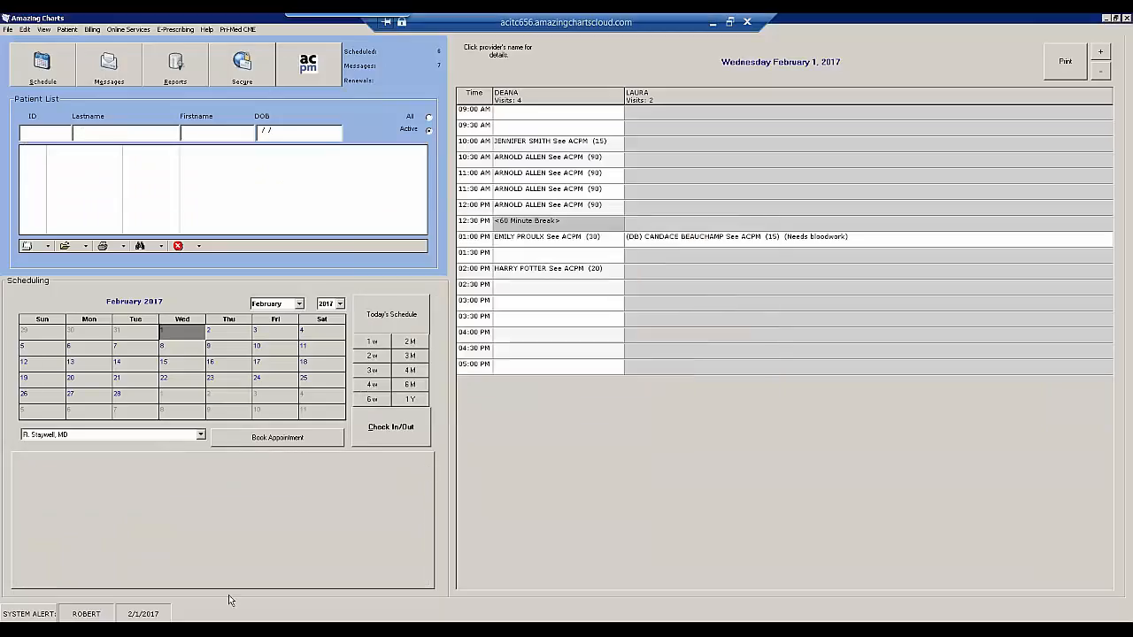
left_click(223, 620)
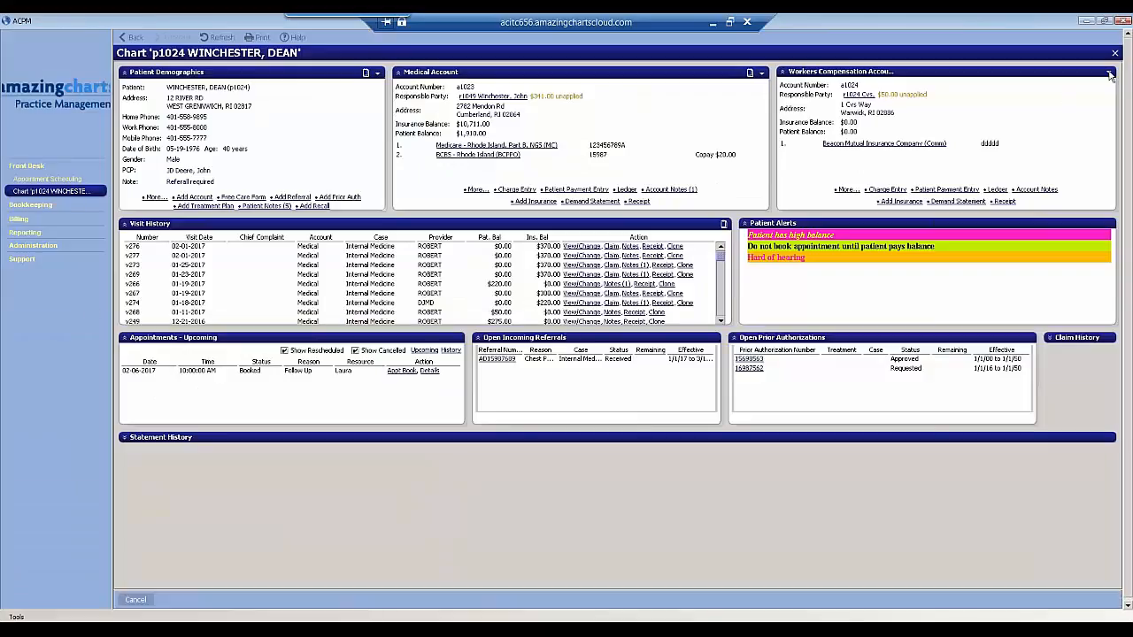
left_click(1114, 53)
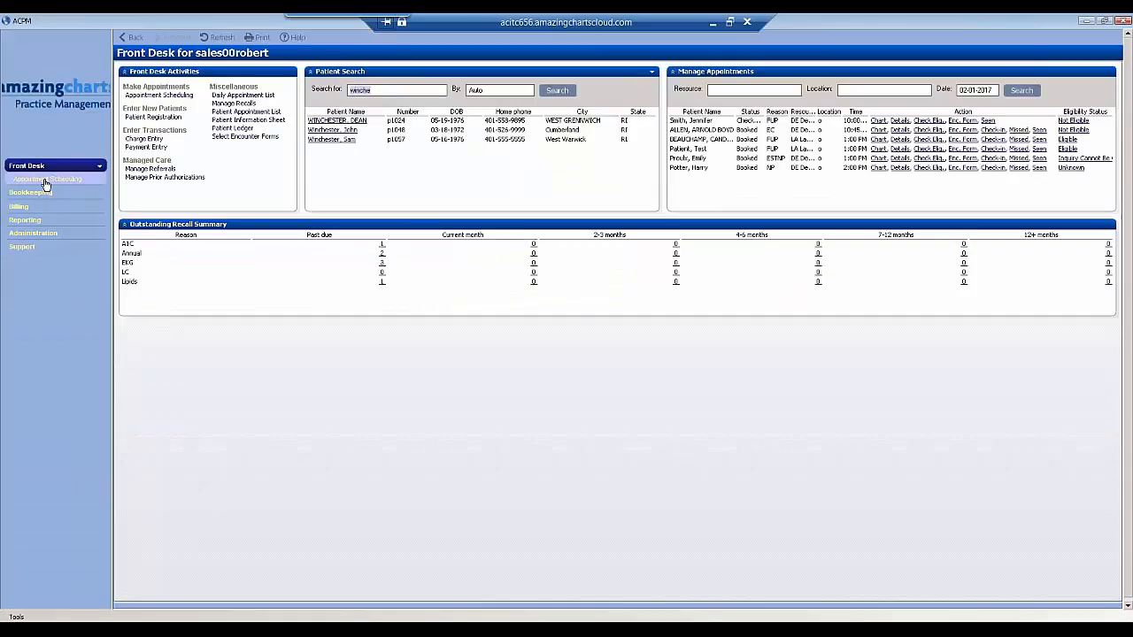
- View the appointment book briefly, return to the Front Desk page, and widen the navigation sidebar to show the full logo
left_click(47, 179)
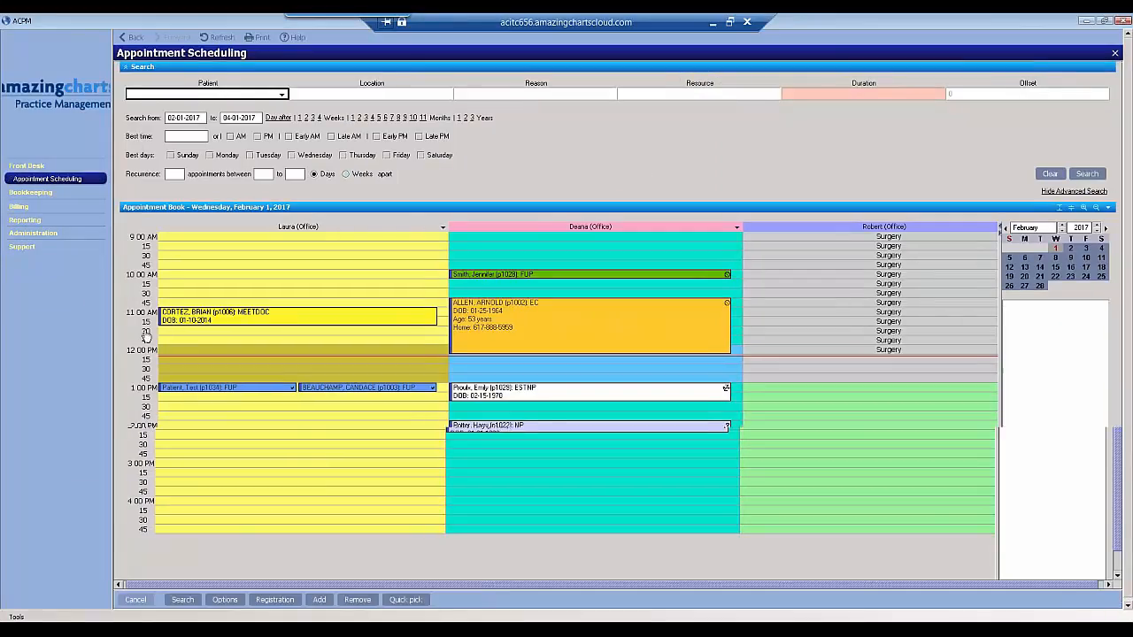
left_click(1114, 53)
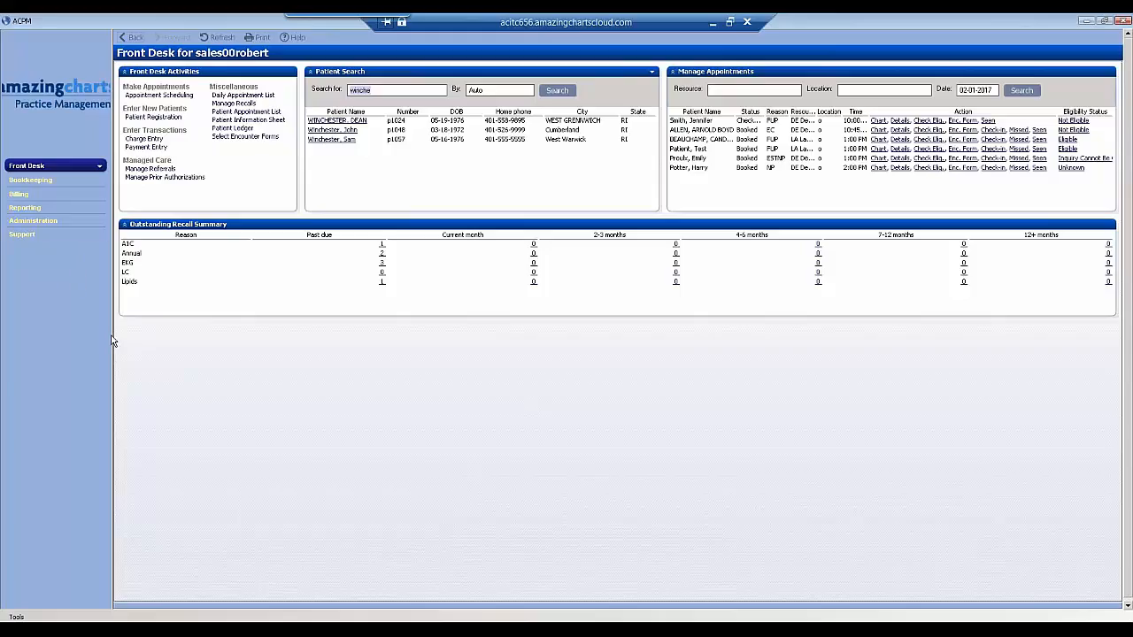
left_click_drag(112, 341, 122, 341)
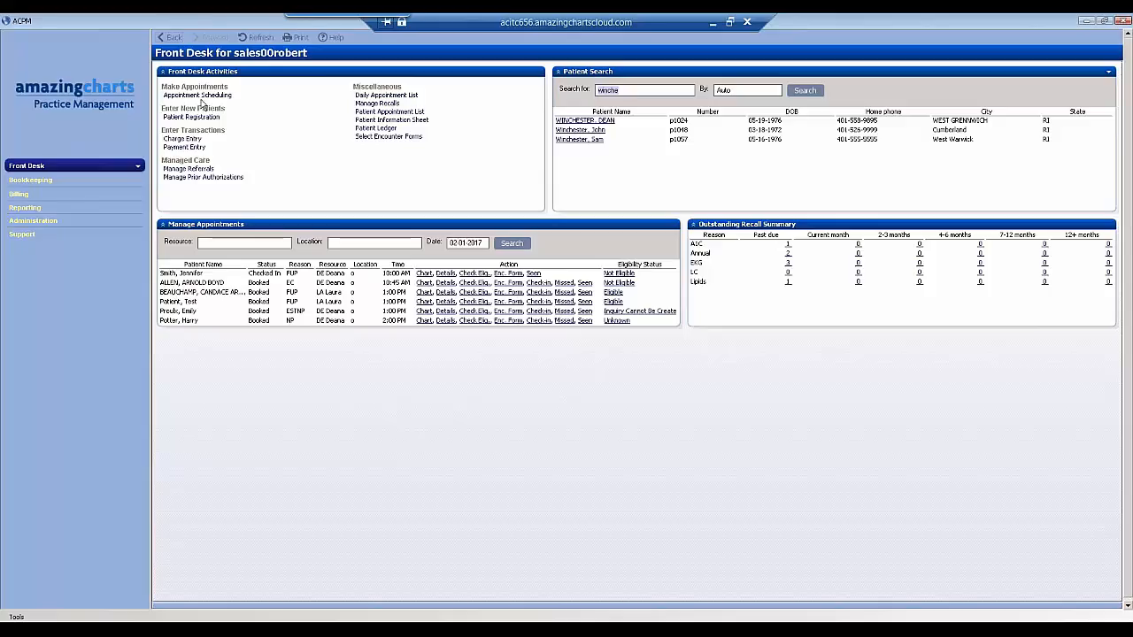
- Open Appointment Scheduling and examine the details of the booked morning appointments for February 1, 2017
left_click(190, 96)
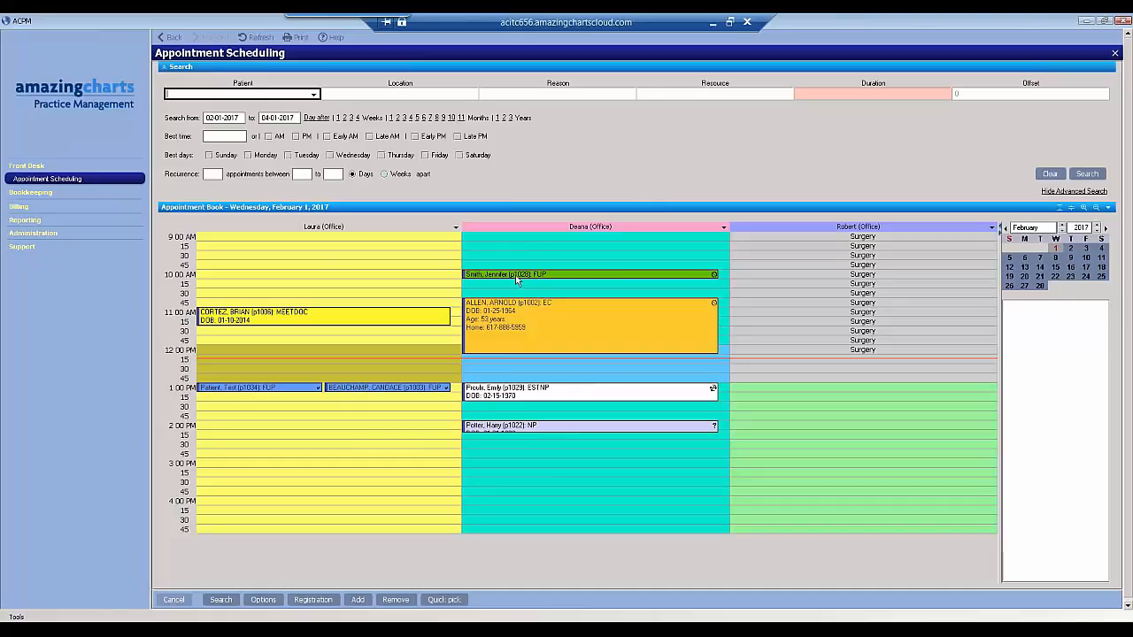
mouse_move(516, 280)
mouse_move(409, 323)
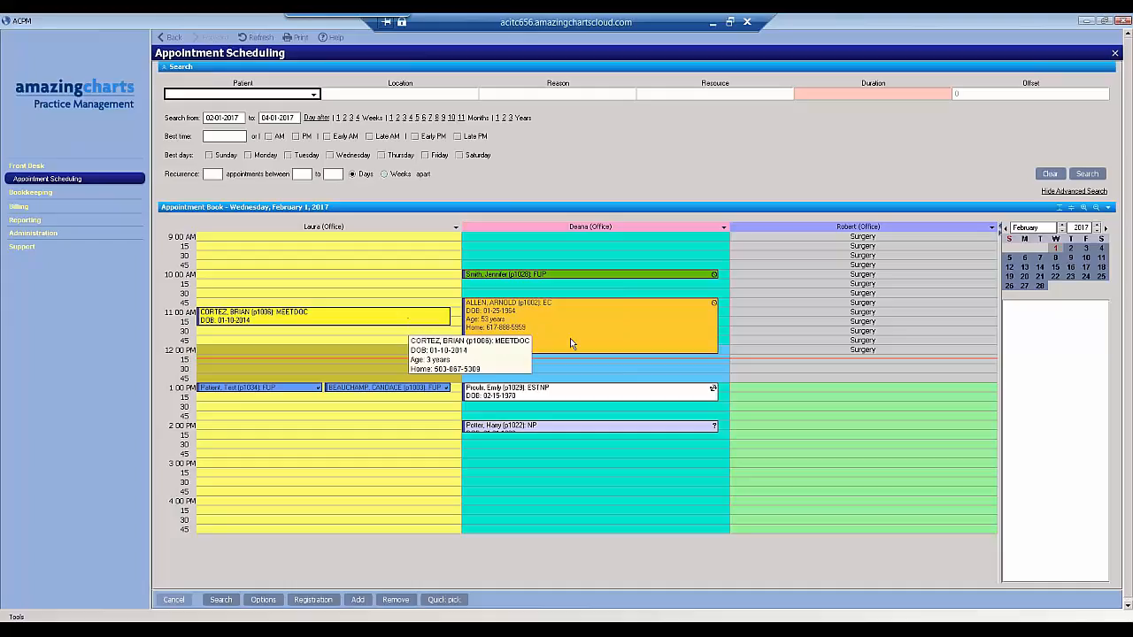
mouse_move(675, 320)
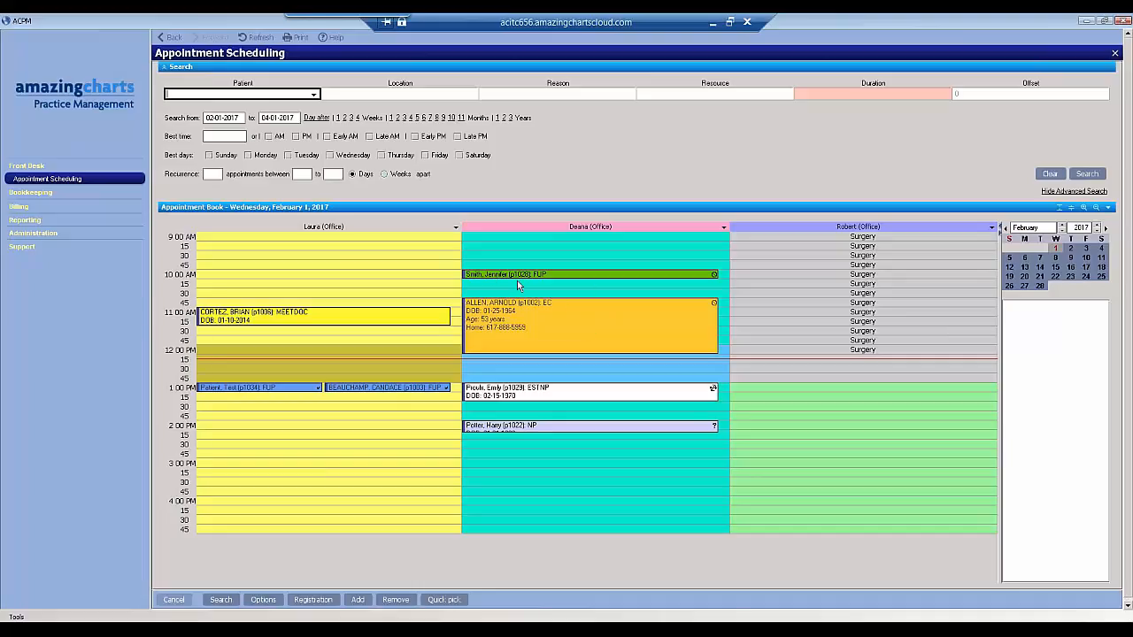
- Open the patient chart from the 10:00 AM follow-up appointment in the appointment book
mouse_move(503, 275)
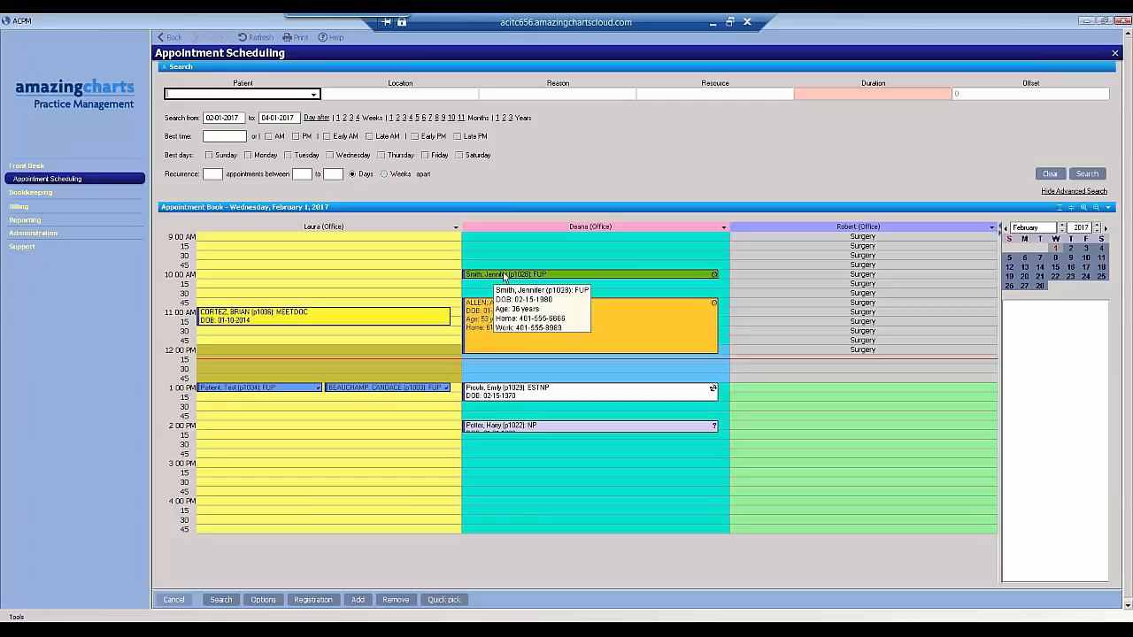
right_click(506, 276)
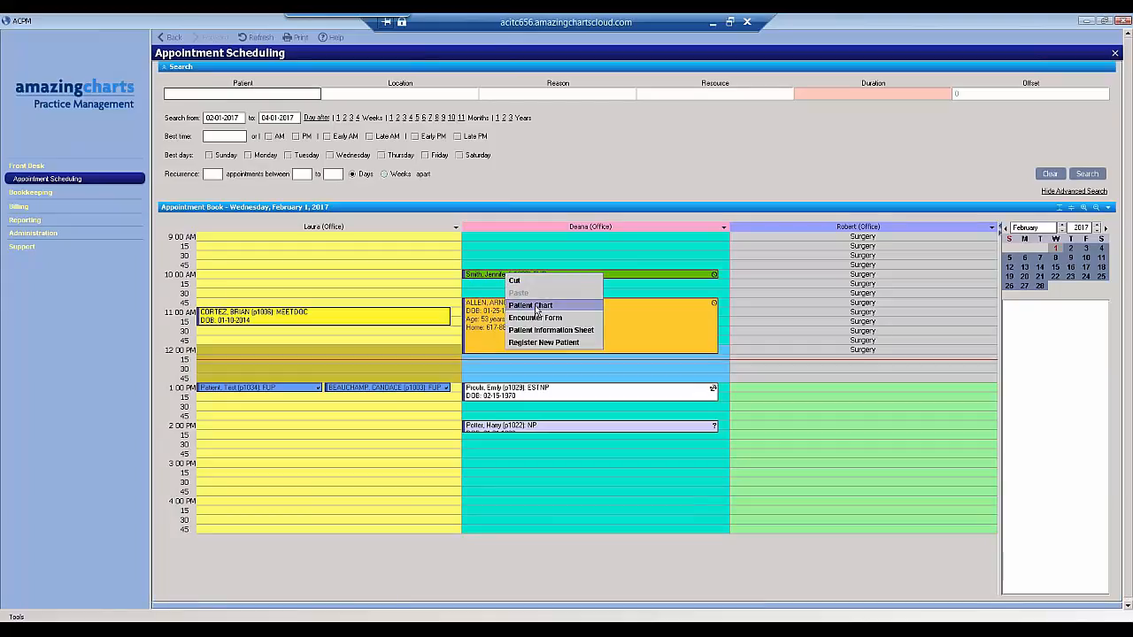
left_click(530, 305)
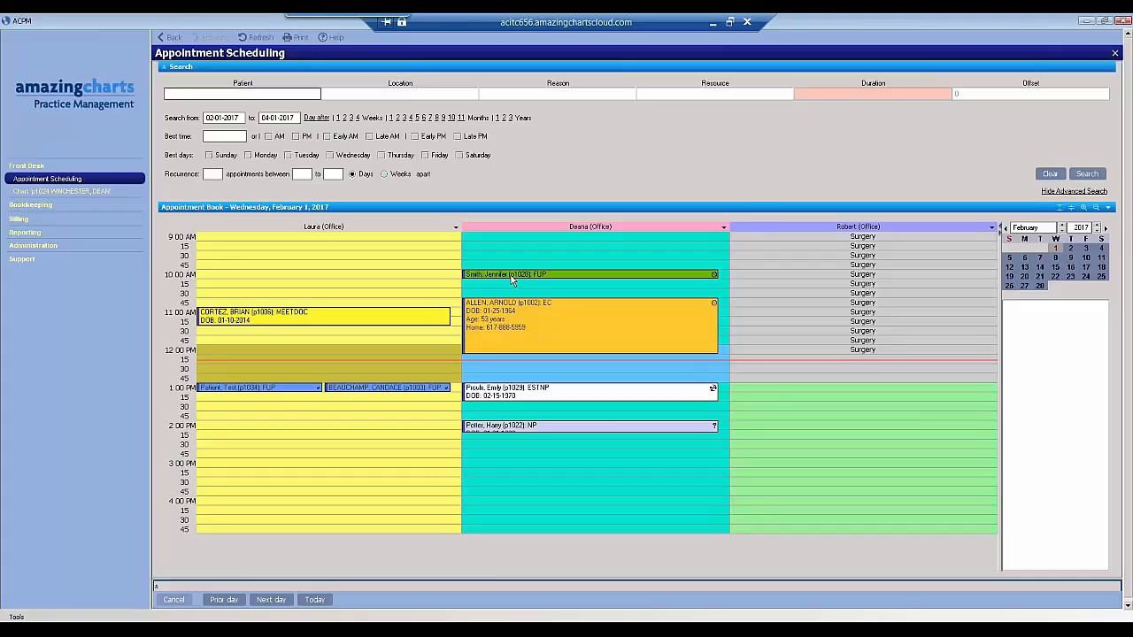
- Start a new patient registration from the 10:00 AM appointment and move to the patient's address field
right_click(511, 278)
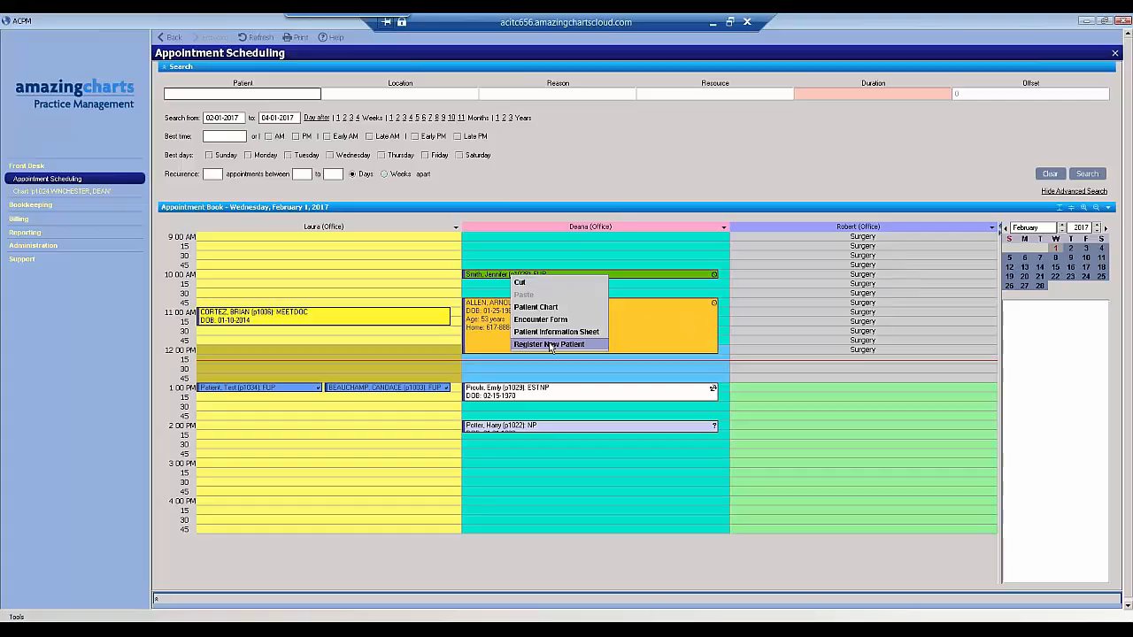
left_click(549, 345)
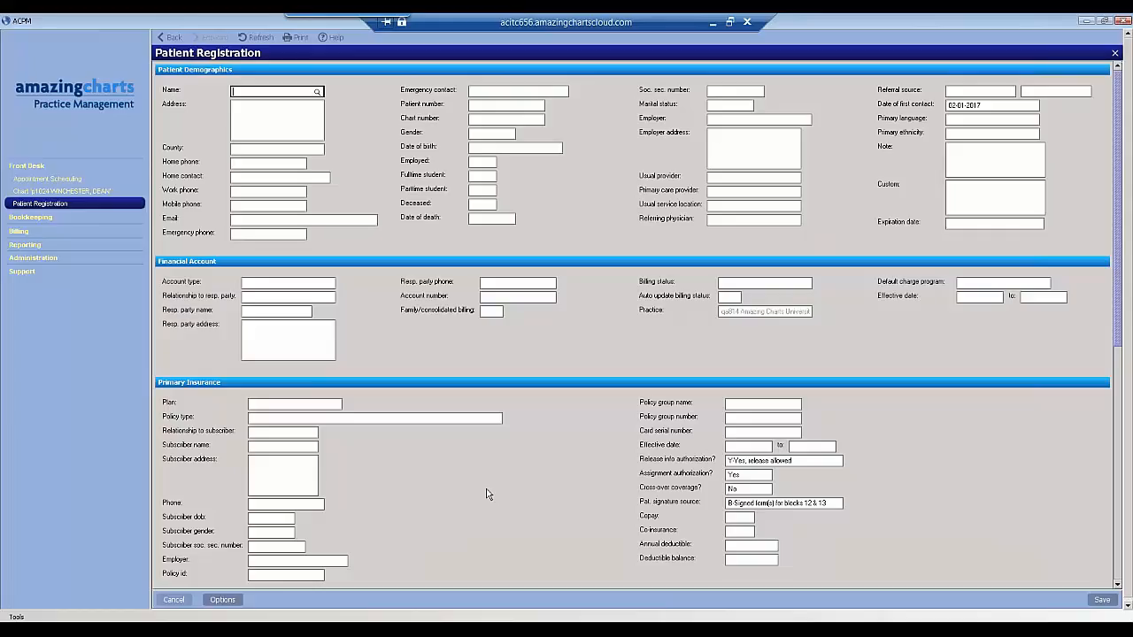
left_click(285, 131)
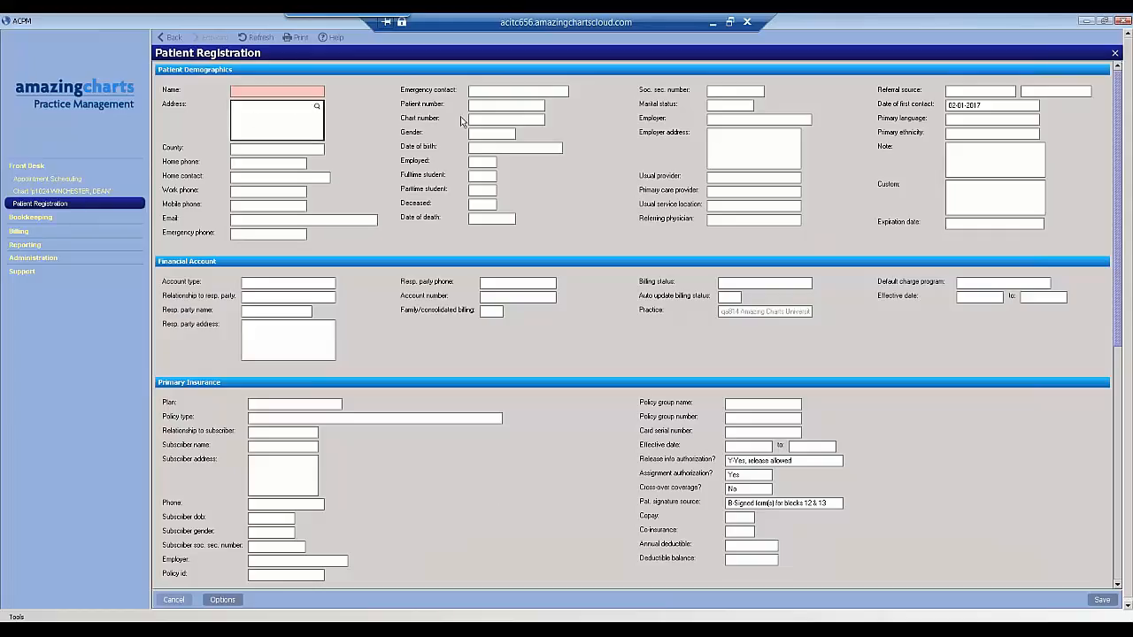
- Leave the new patient registration and browse the appointment book at February 8, 2017 and its neighbouring days, ending on today's date
left_click(482, 148)
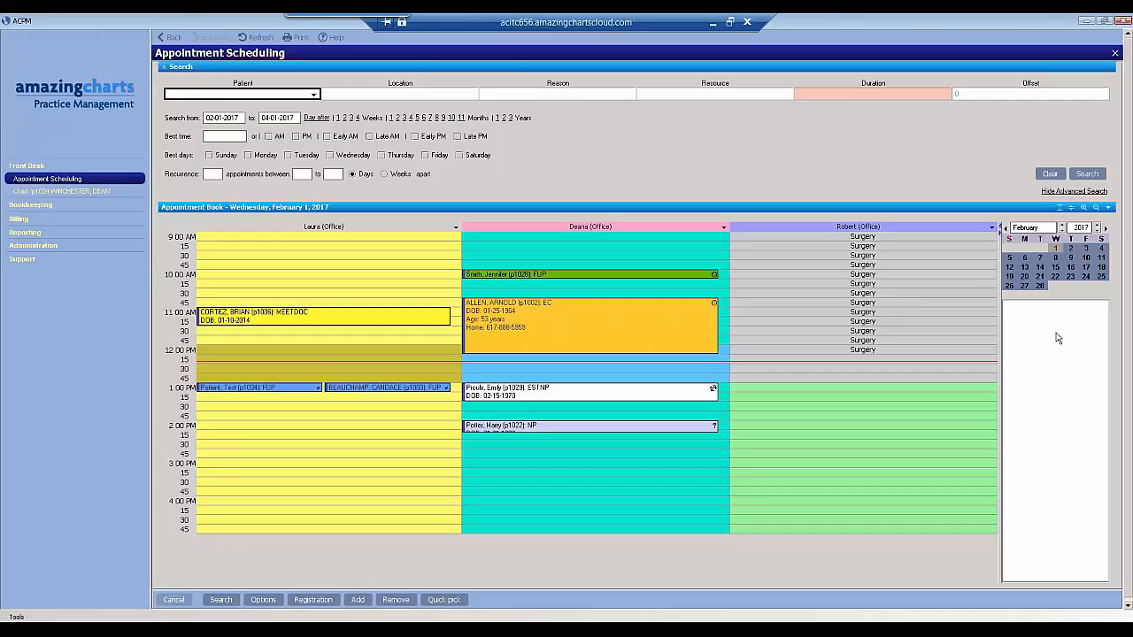
left_click(1055, 259)
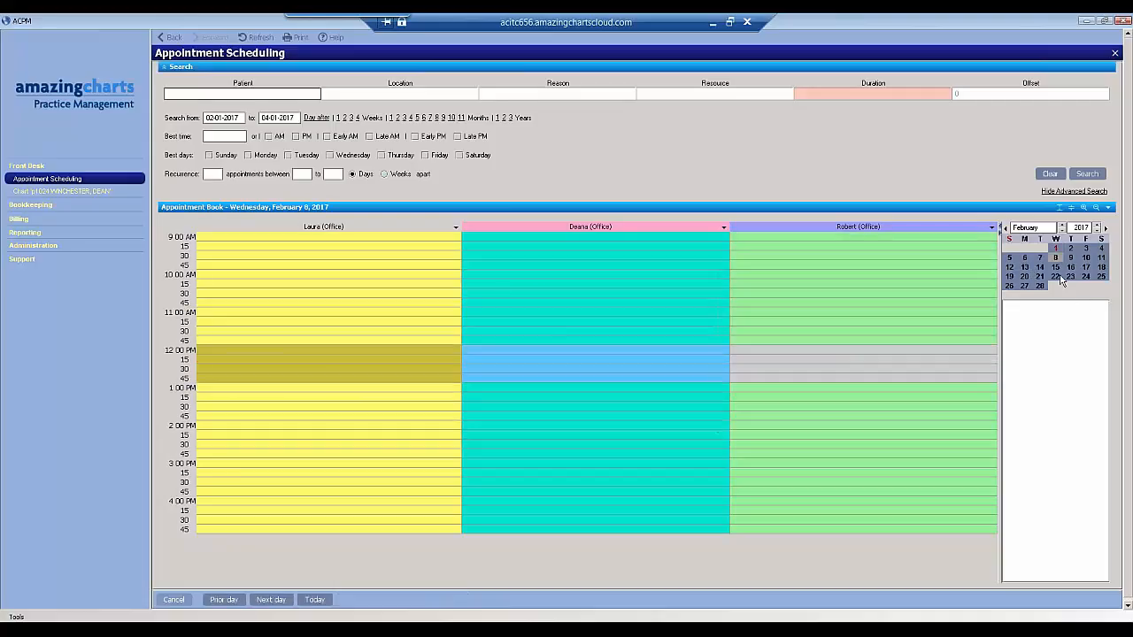
left_click(226, 602)
left_click(265, 603)
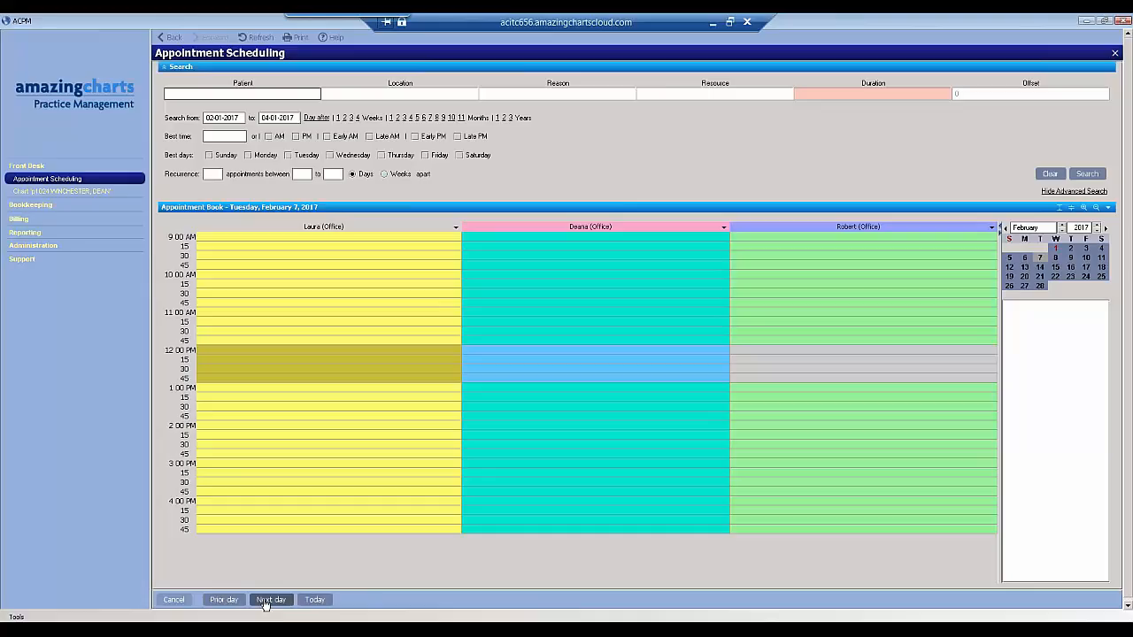
left_click(315, 601)
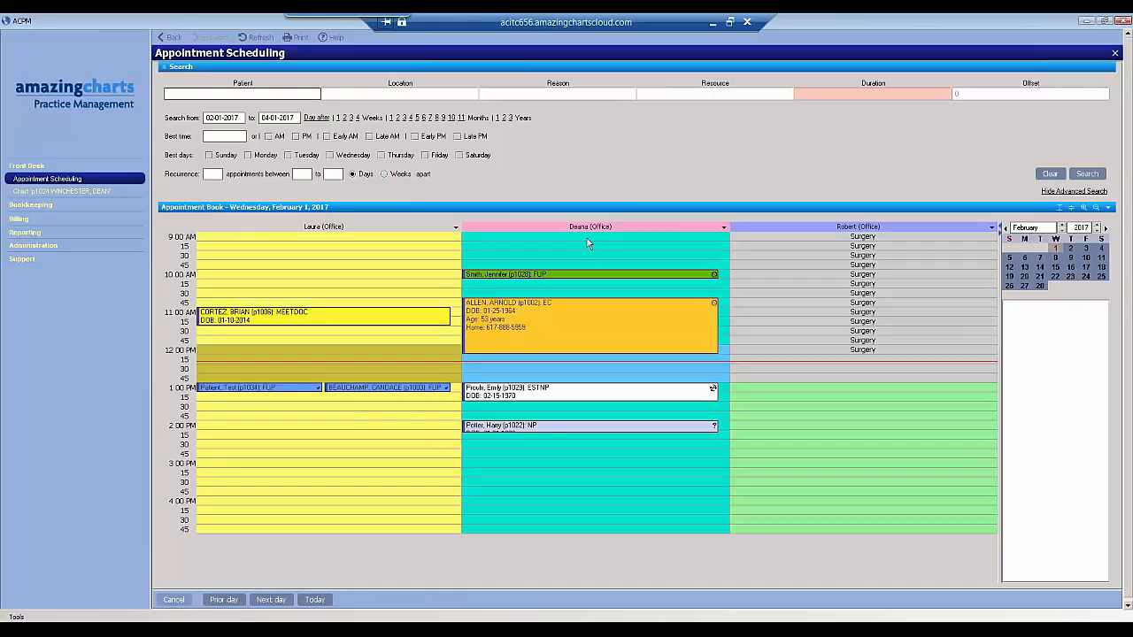
- Show a 5-day week for the provider with the 10:00 AM follow-up and advance the schedule two weeks
left_click(724, 228)
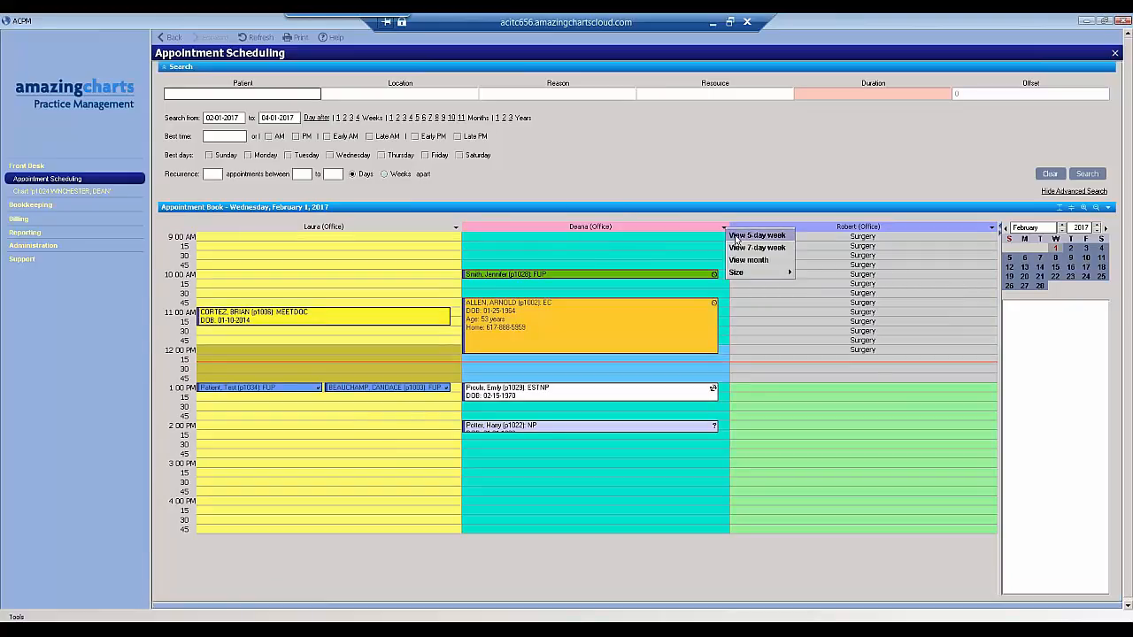
left_click(735, 236)
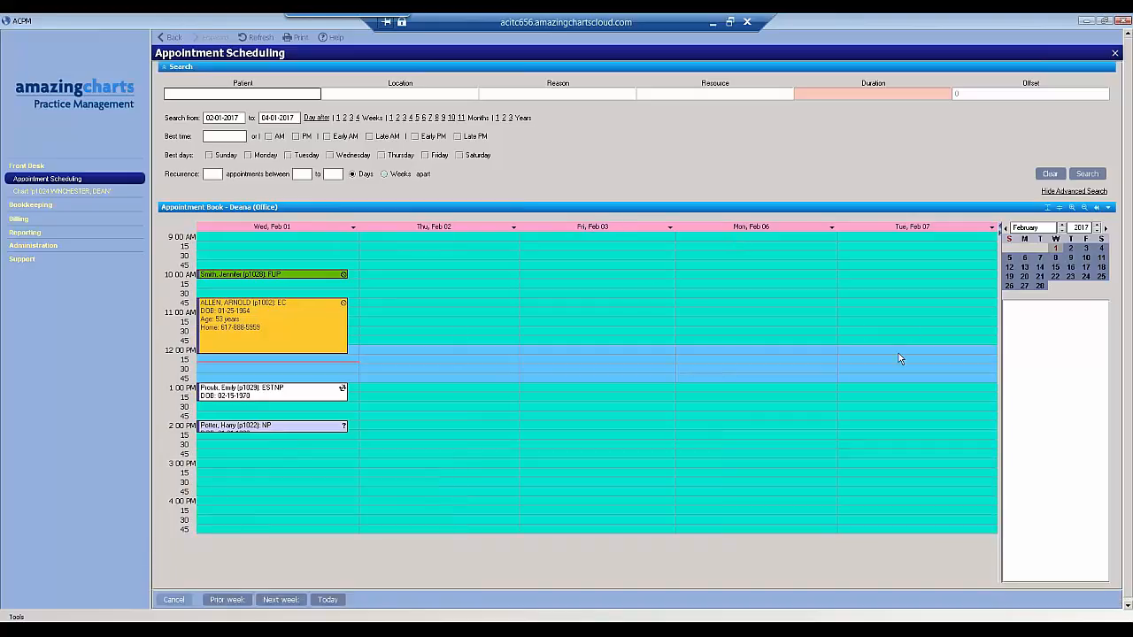
left_click(276, 600)
left_click(274, 600)
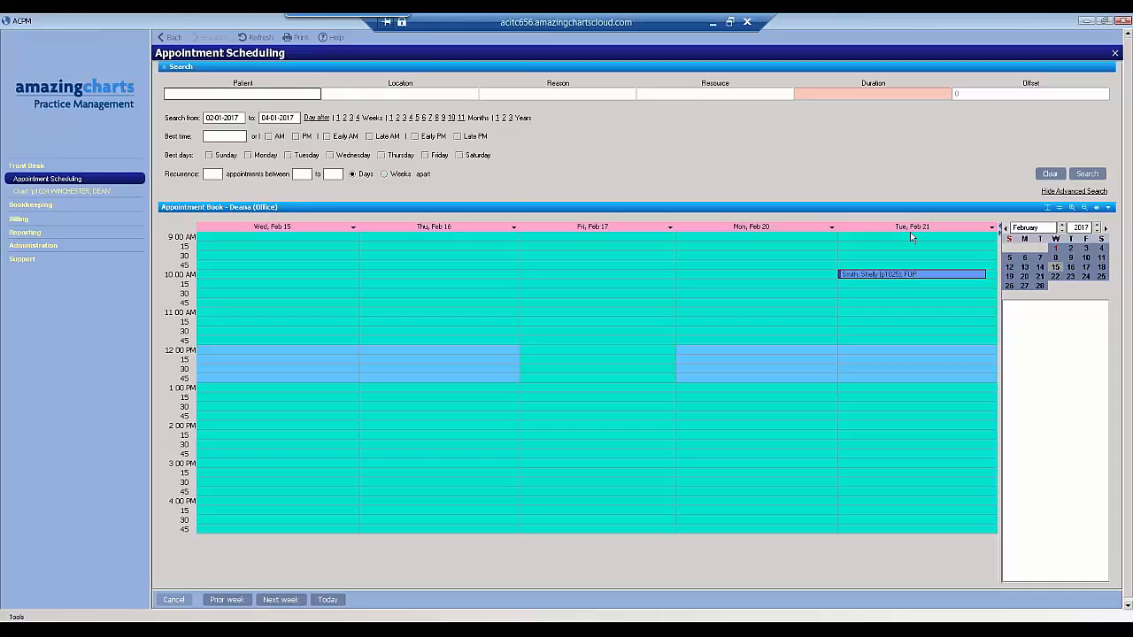
- Search for 30-minute appointment openings in the PM on Wednesdays and Fridays
left_click(297, 137)
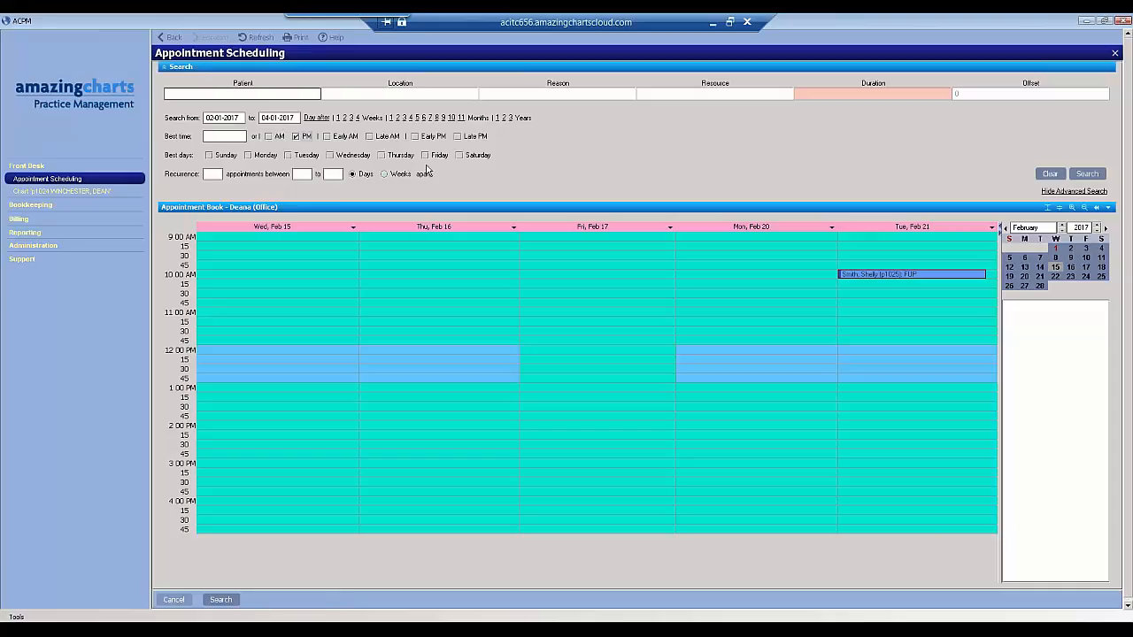
left_click(330, 155)
left_click(425, 156)
left_click(1088, 175)
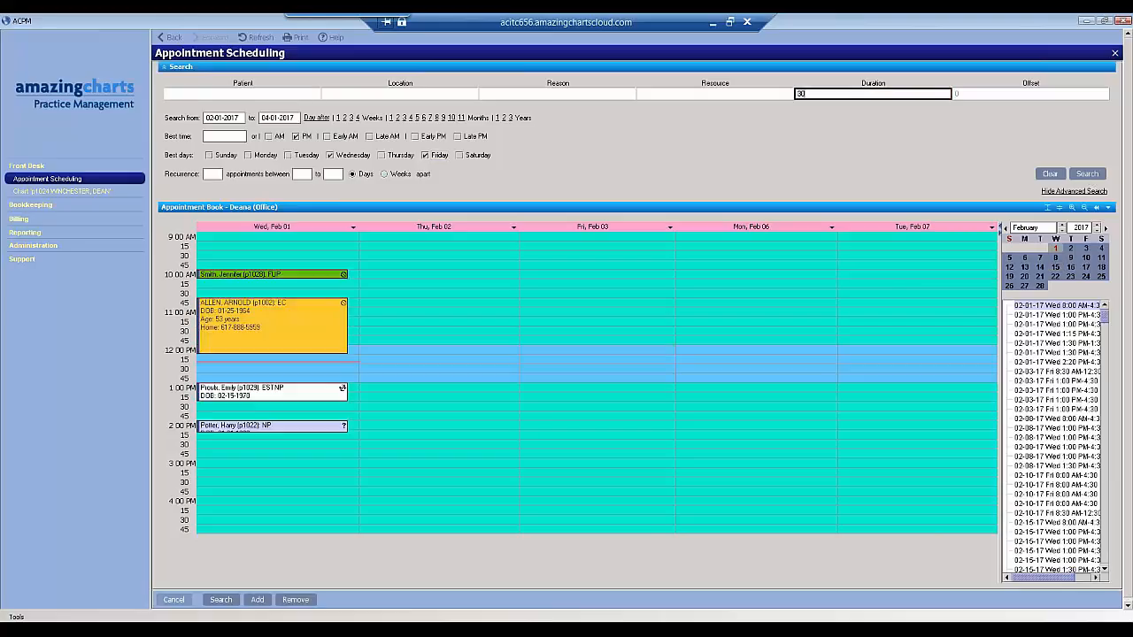
- Examine the first few February 1, 2017 afternoon openings in the search results against the appointment book
left_click(1097, 578)
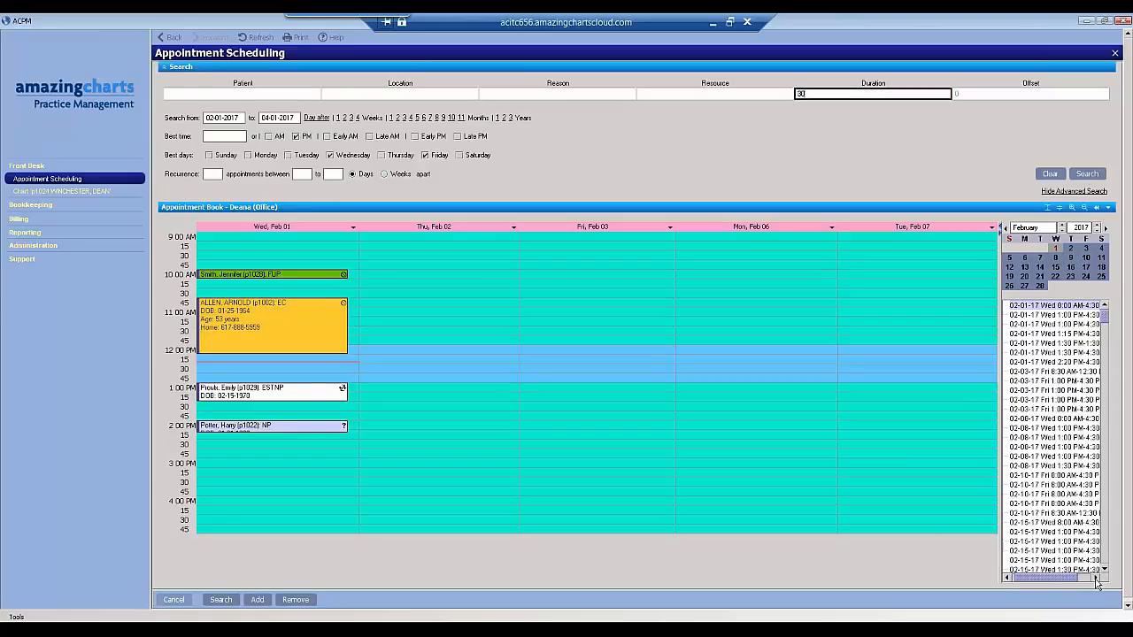
left_click(1025, 317)
left_click(1024, 324)
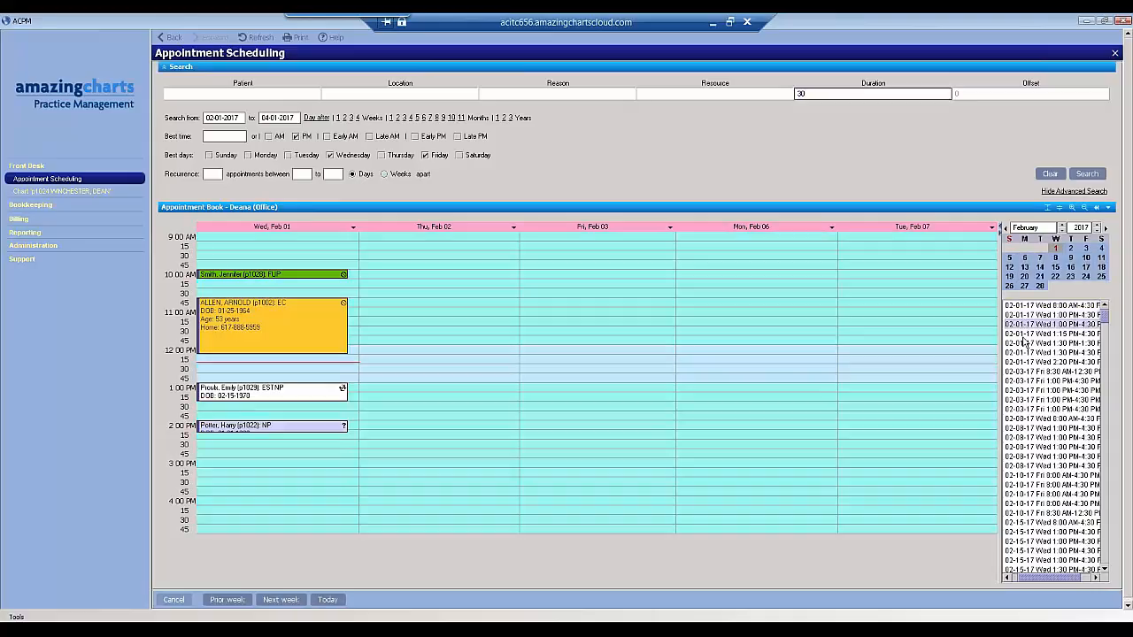
left_click(1024, 335)
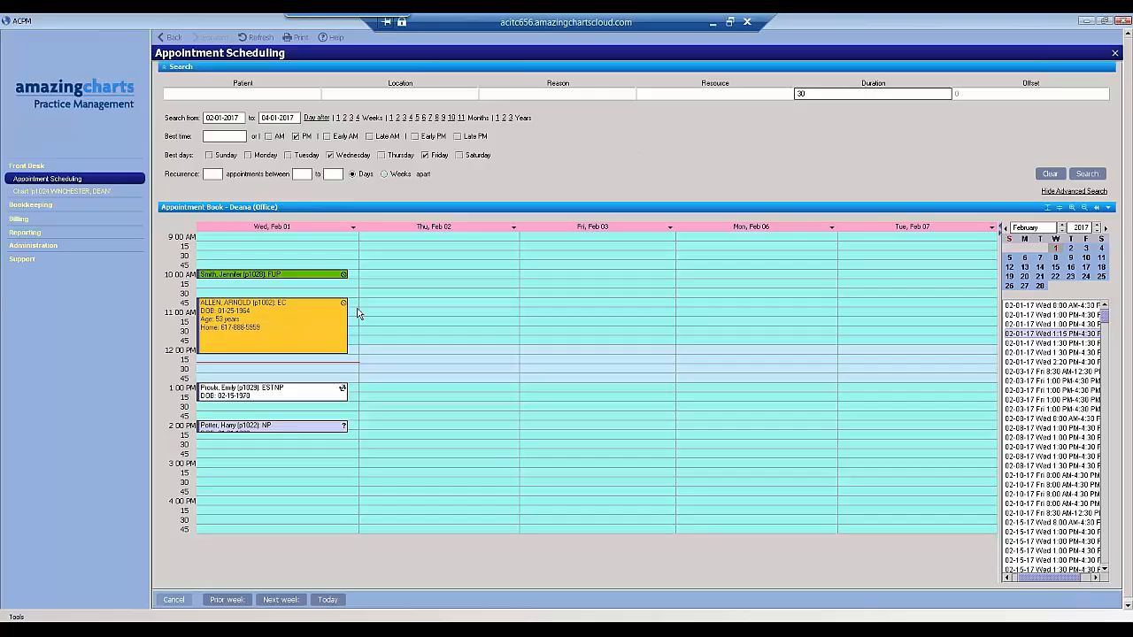
- Reschedule the 10:45 AM EKG appointment to 9:45 AM on February 2, 2017 and save the modified appointment
left_click_drag(426, 257, 460, 275)
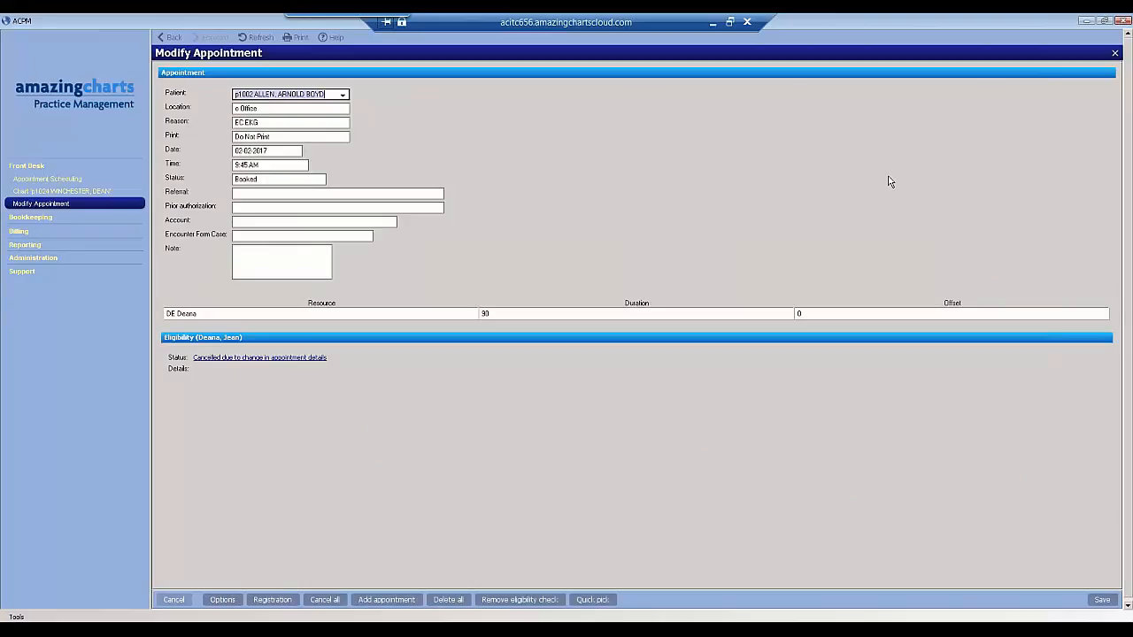
left_click(1100, 604)
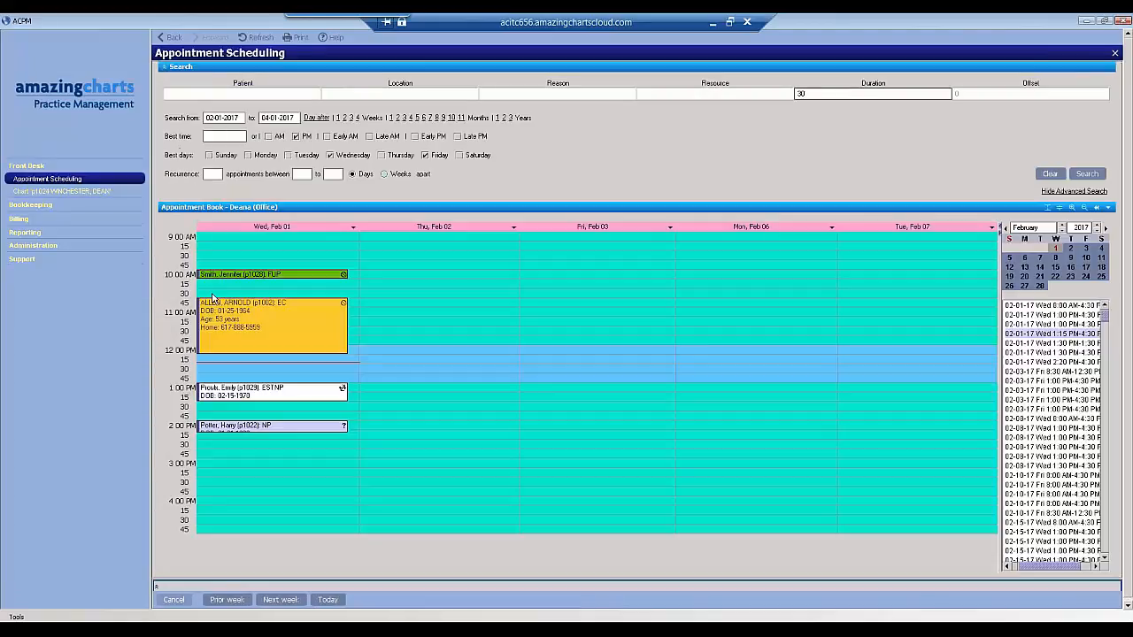
right_click(234, 308)
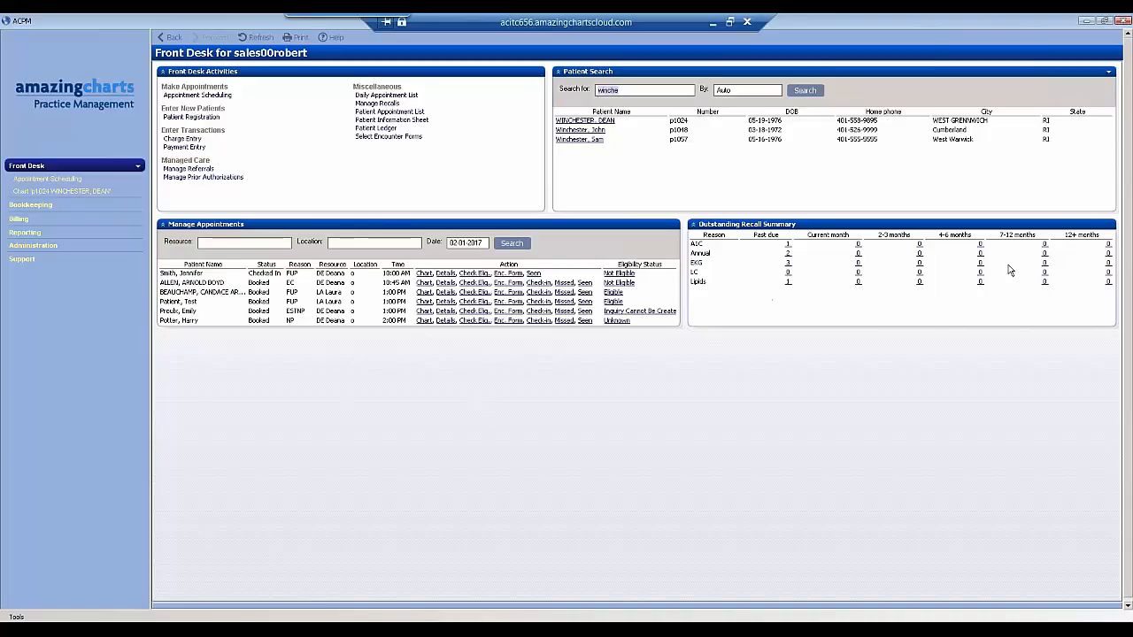
- View the Billing page, examine the charges of the second-listed February 1, 2017 visit in the open patient chart, and return to Billing
left_click(19, 218)
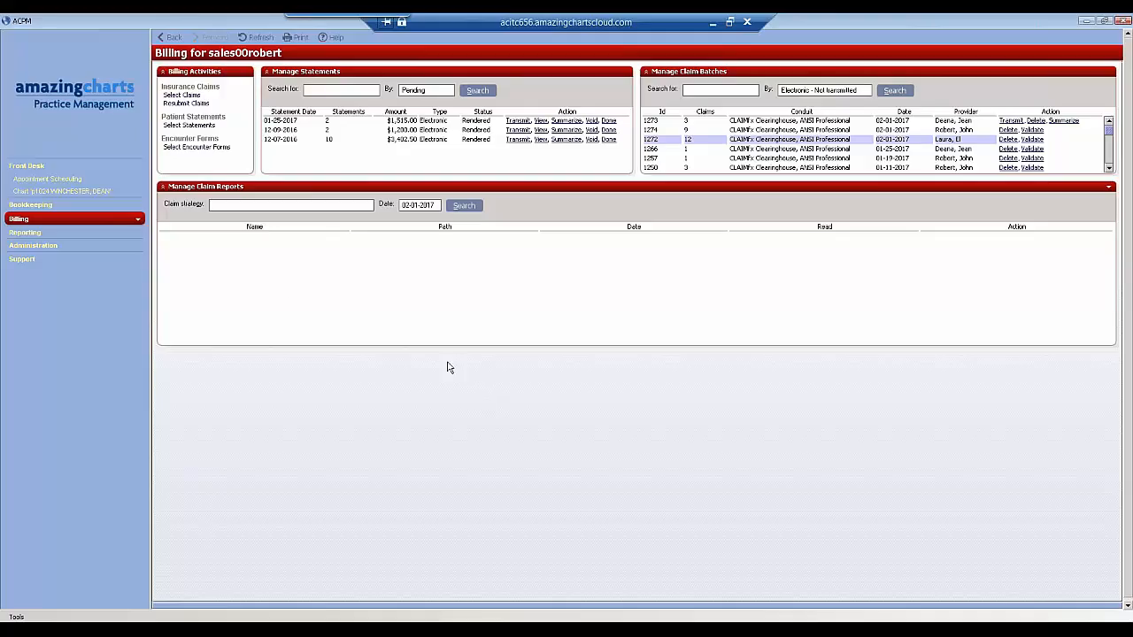
left_click(94, 192)
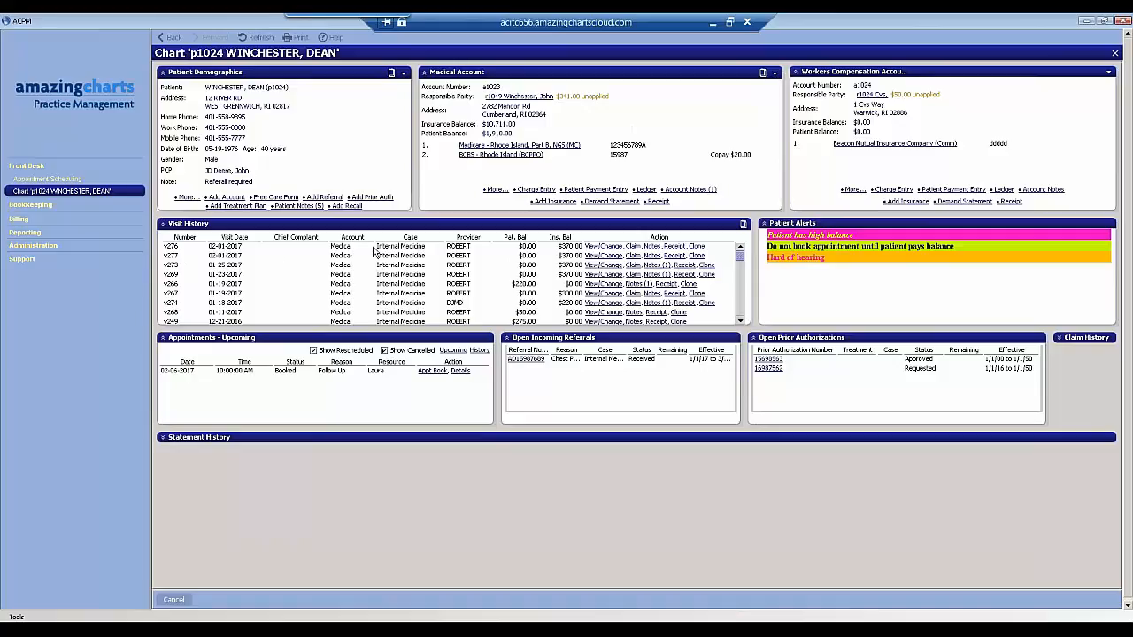
left_click(603, 255)
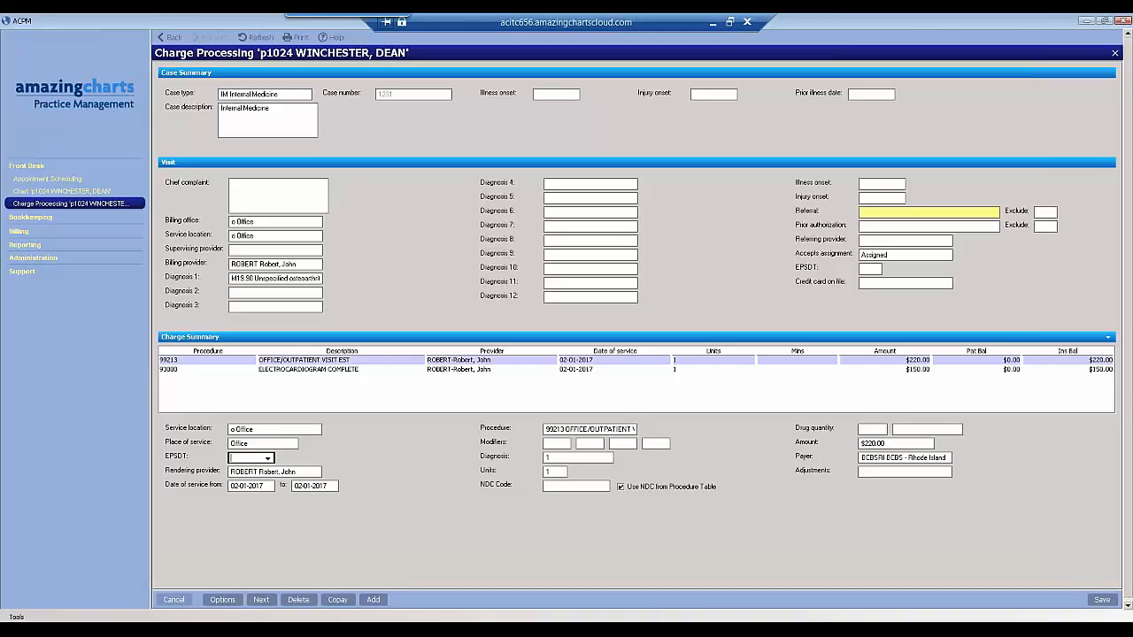
left_click(1115, 53)
left_click(27, 219)
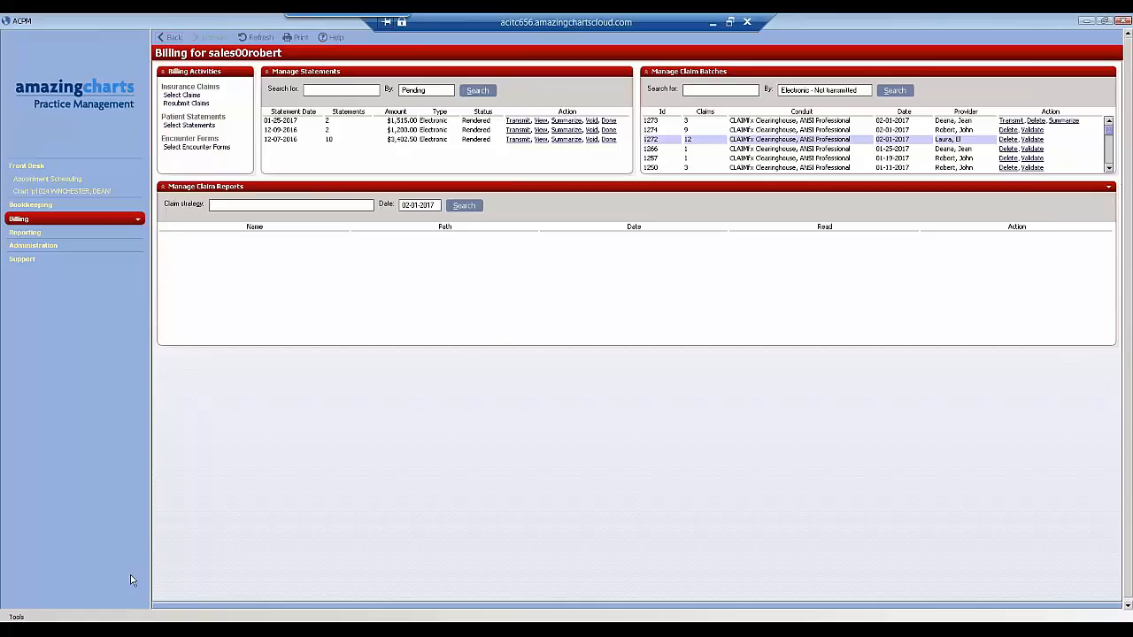
- On the Bookkeeping page, search the pending EOBs, view the Blue Cross EOB report, and sort the insurance EOBs by status
left_click(35, 207)
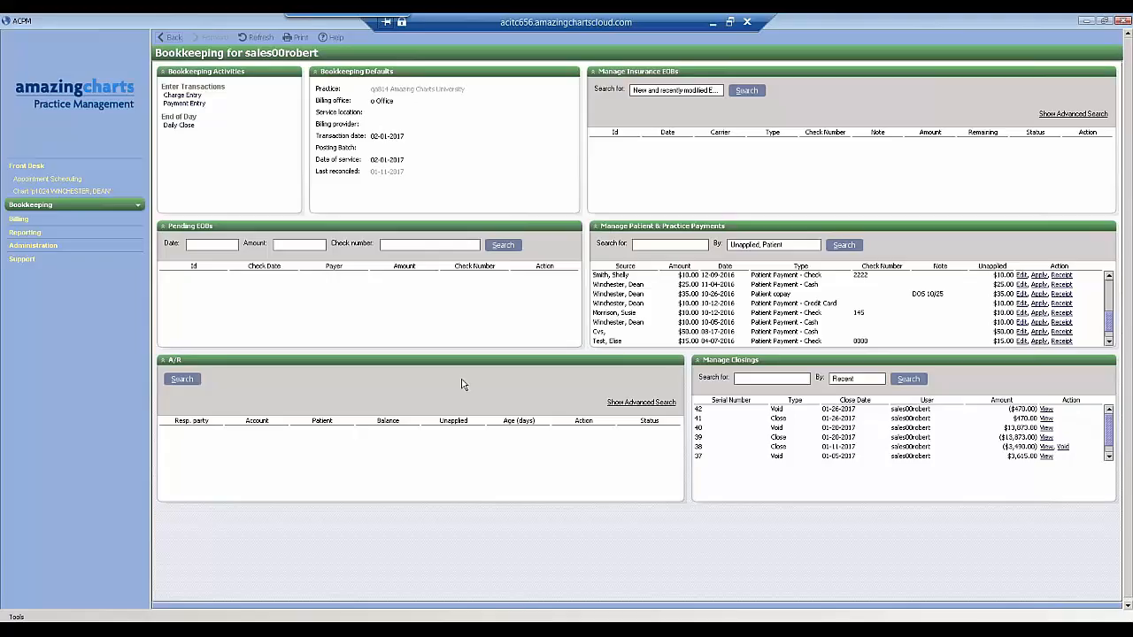
left_click(501, 245)
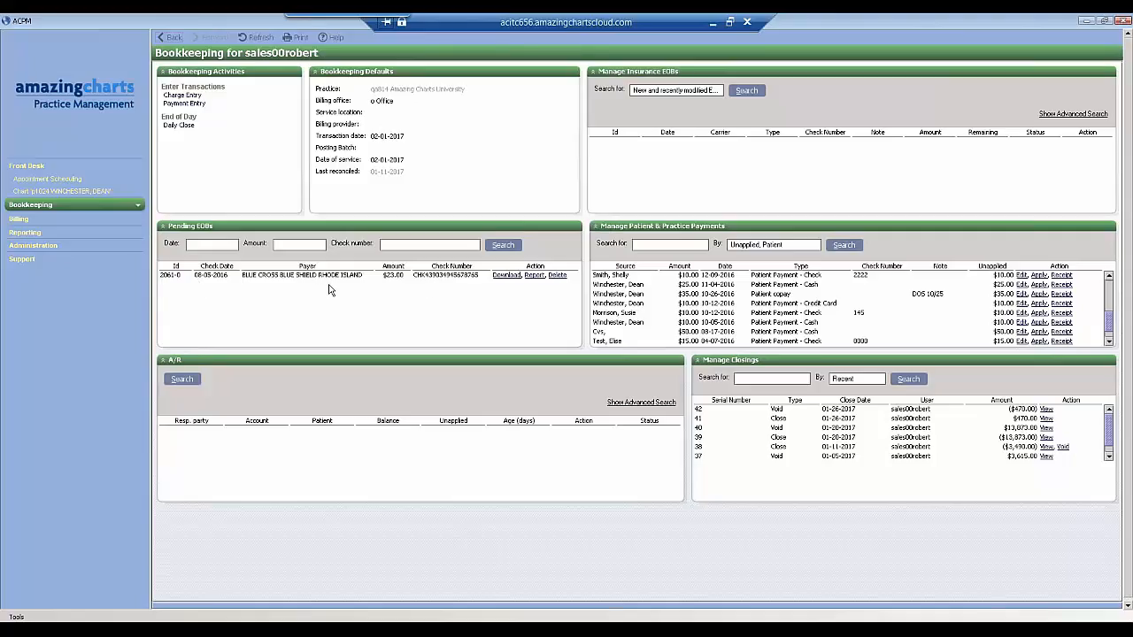
left_click(533, 277)
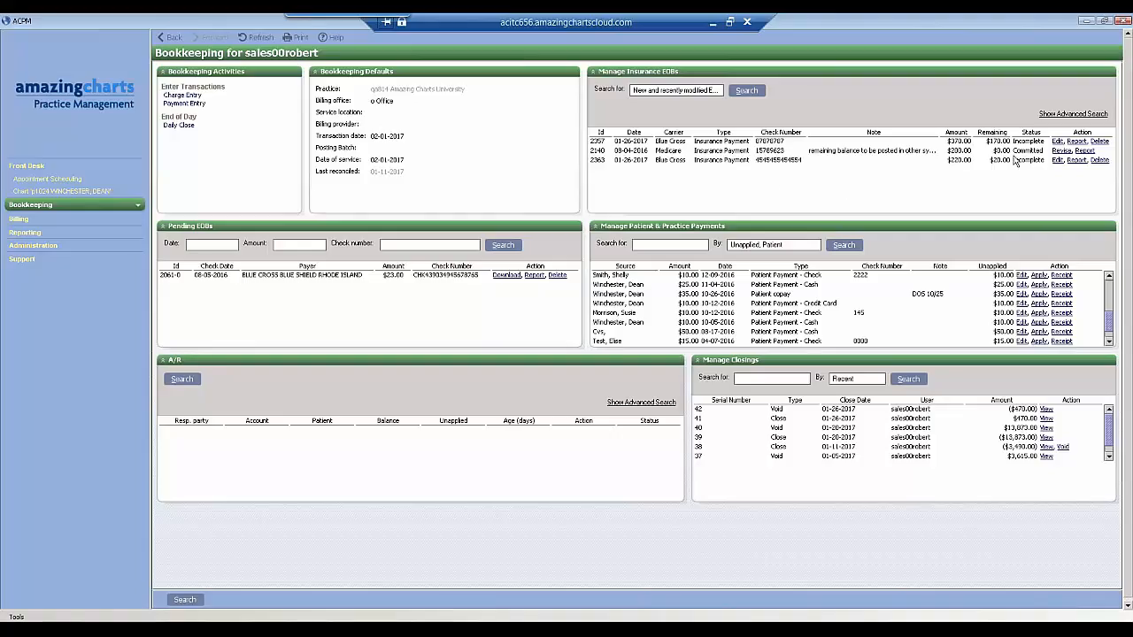
left_click(1039, 134)
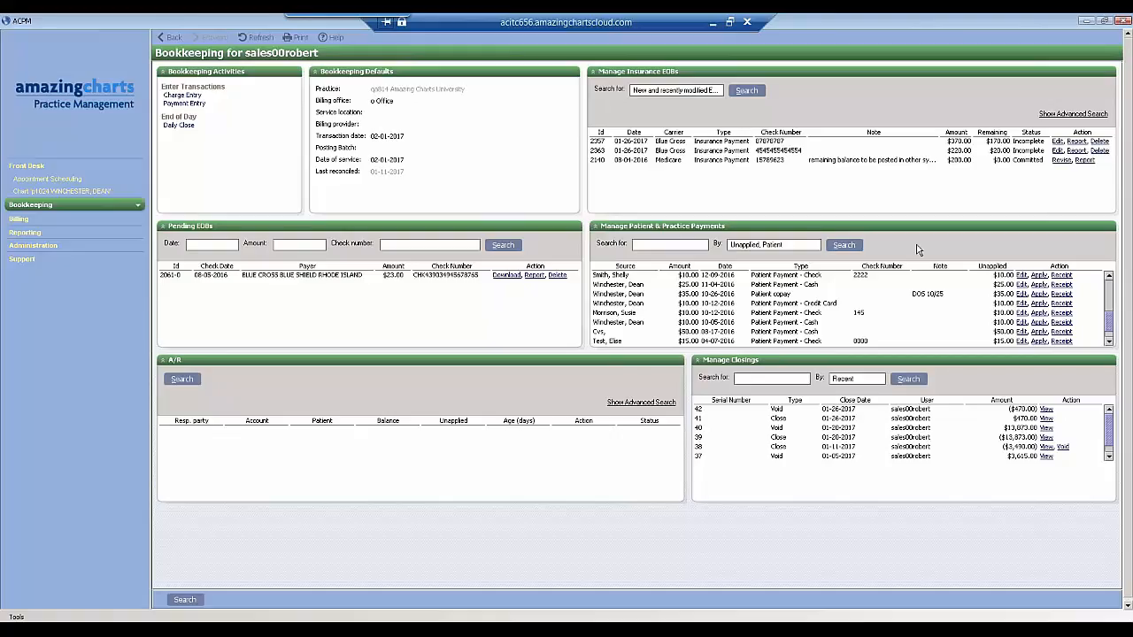
- Search the accounts receivable in Bookkeeping and look through the listed patient balances
left_click(182, 381)
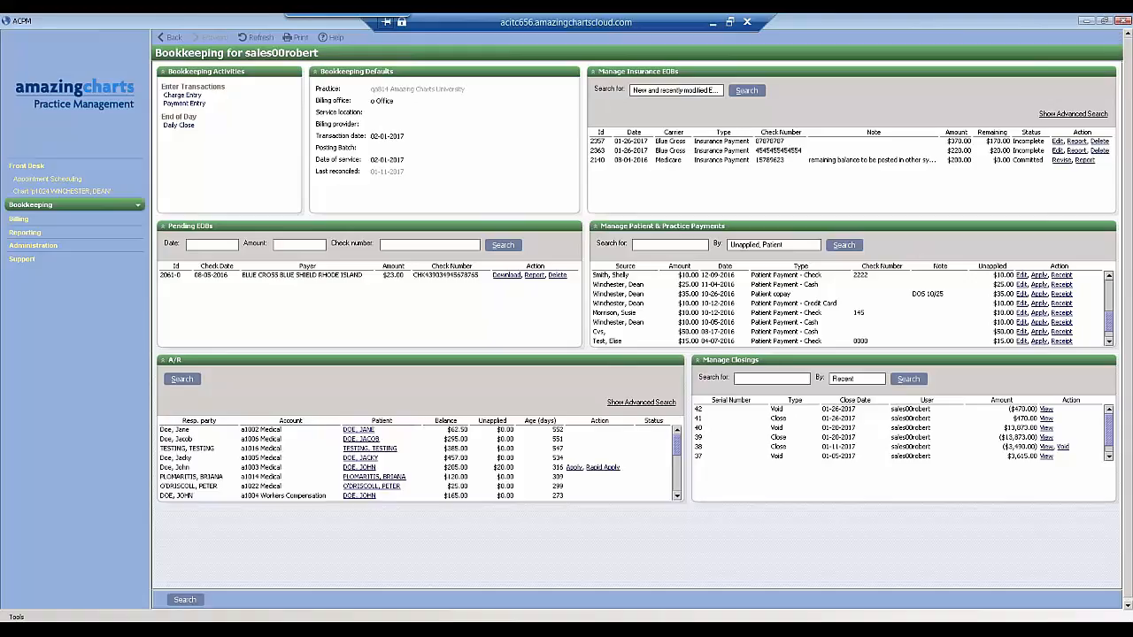
left_click(676, 498)
left_click(676, 497)
left_click(676, 497)
left_click(676, 497)
left_click(676, 498)
left_click_drag(679, 456, 680, 429)
- Open the Reporting page and view the selection criteria for the Deposit Slip report without running it
left_click(26, 232)
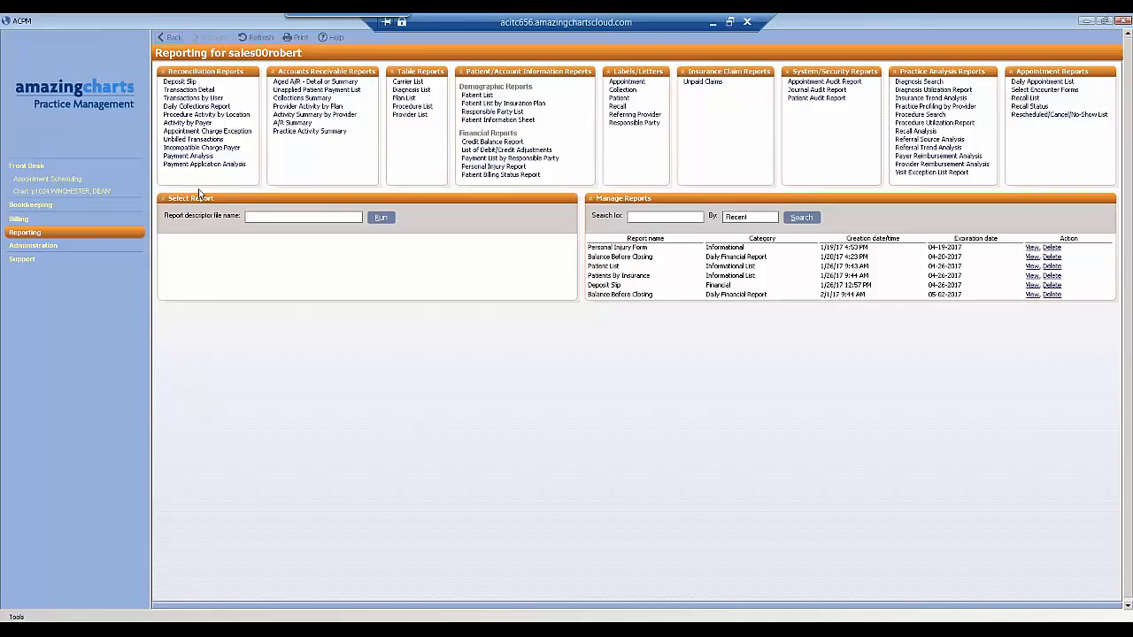
left_click(179, 82)
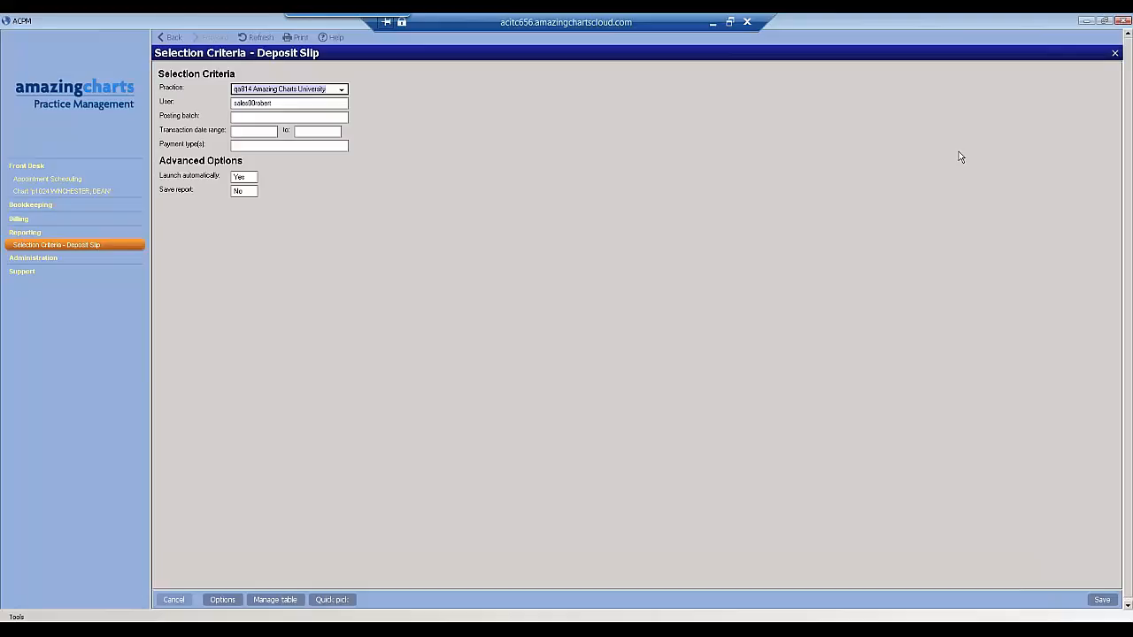
left_click(1115, 56)
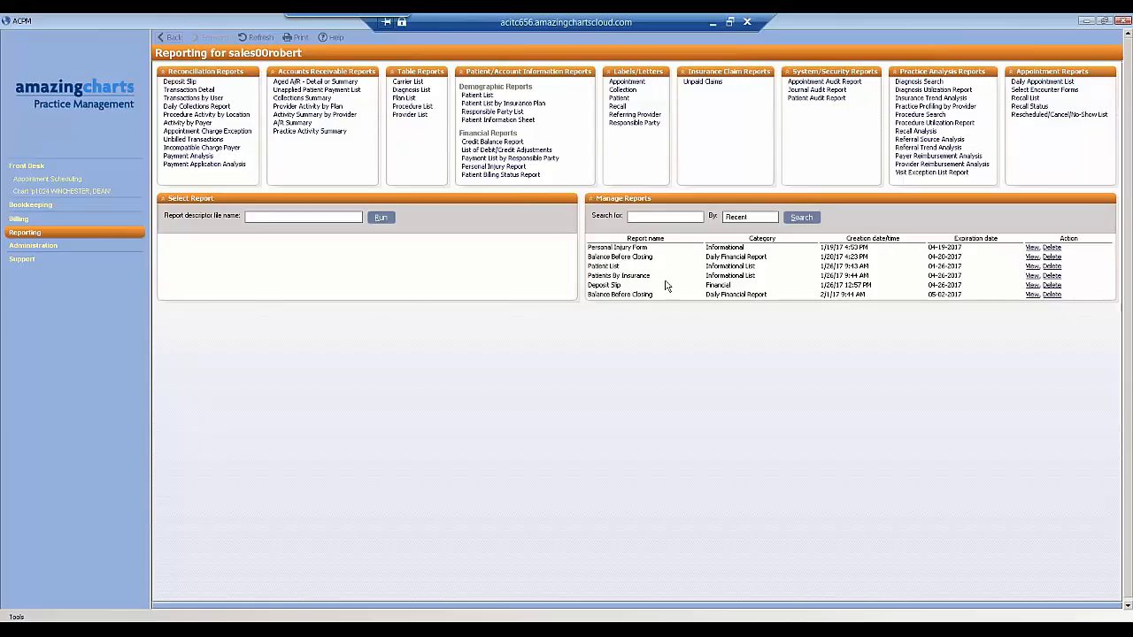
- View the saved Deposit Slip report in a maximized window, then close it
left_click(1032, 294)
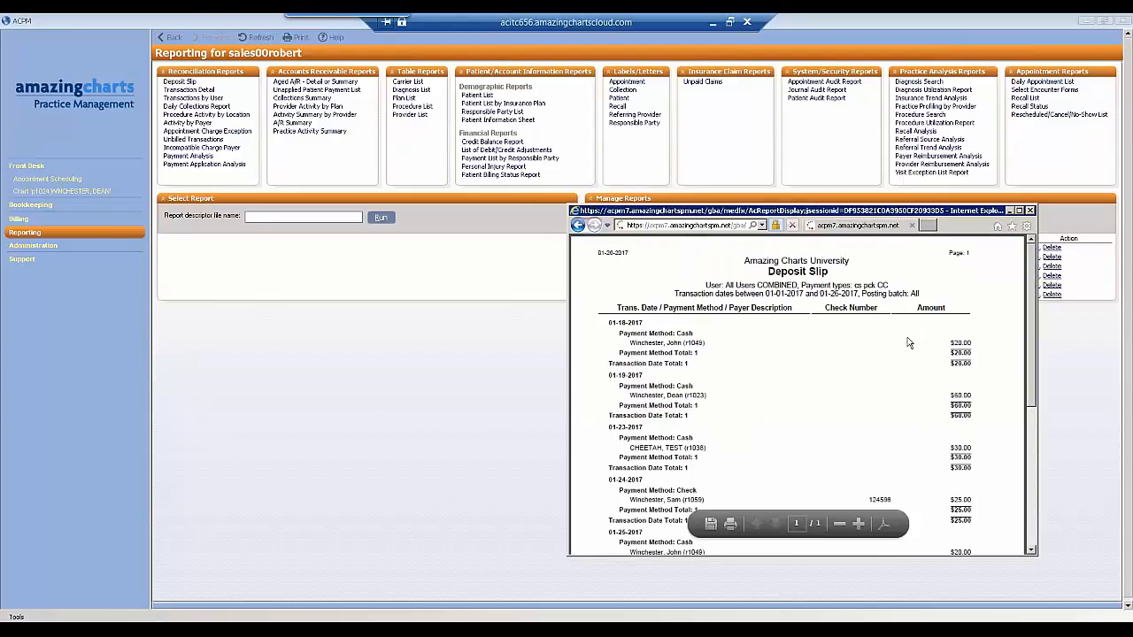
left_click(1019, 211)
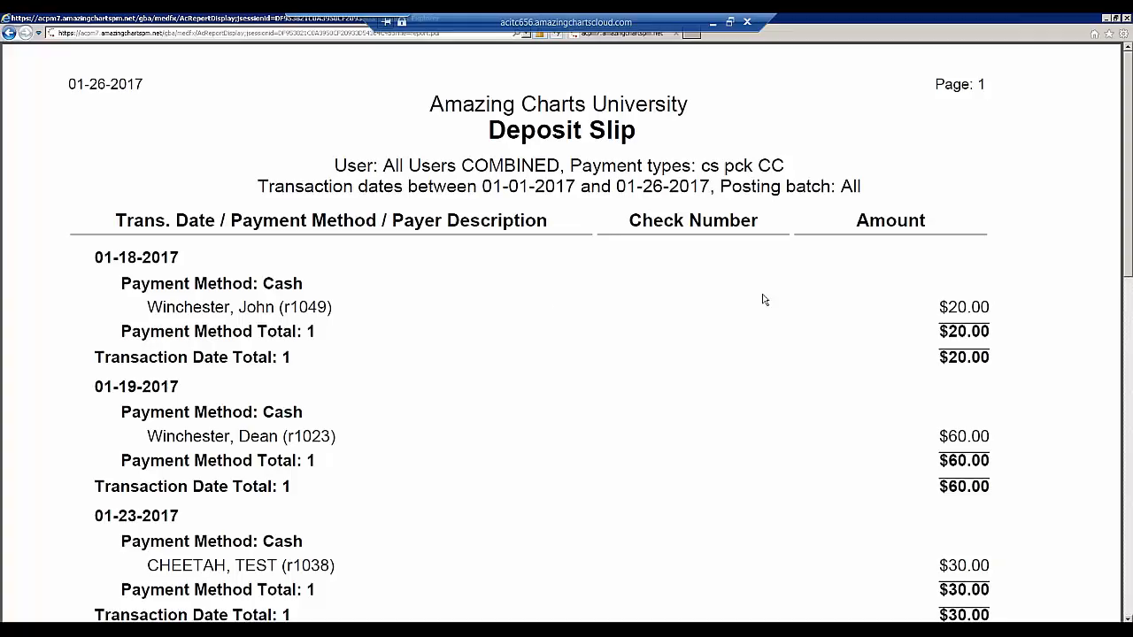
left_click(1123, 21)
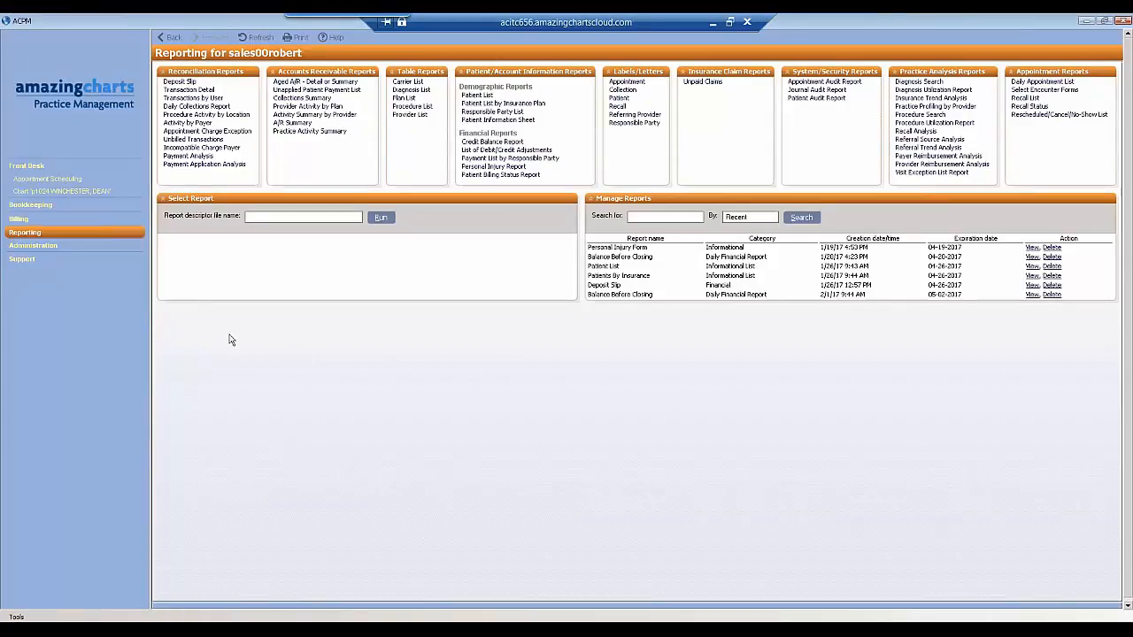
- Examine the Payment Type Table under Administration, close it, and return to the Billing page
left_click(34, 246)
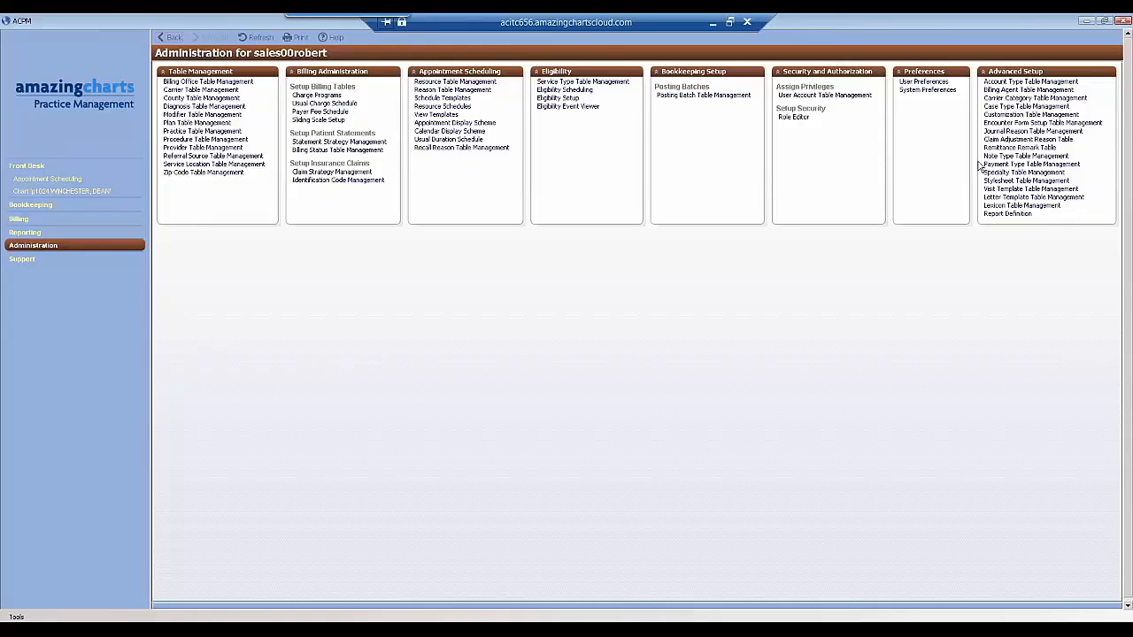
left_click(1017, 165)
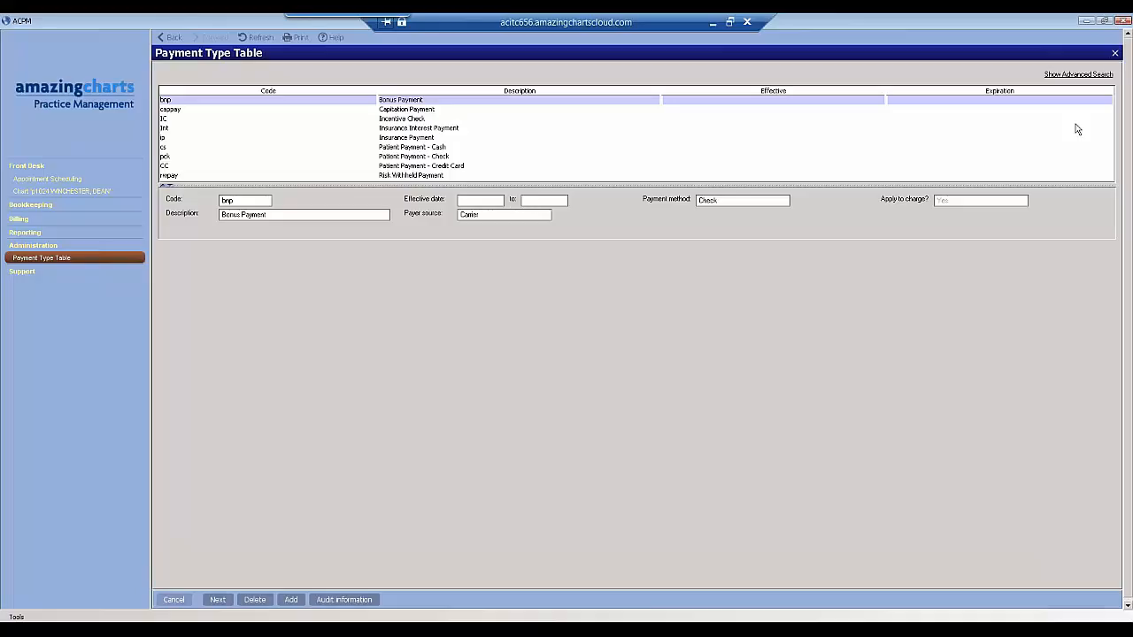
left_click(1115, 55)
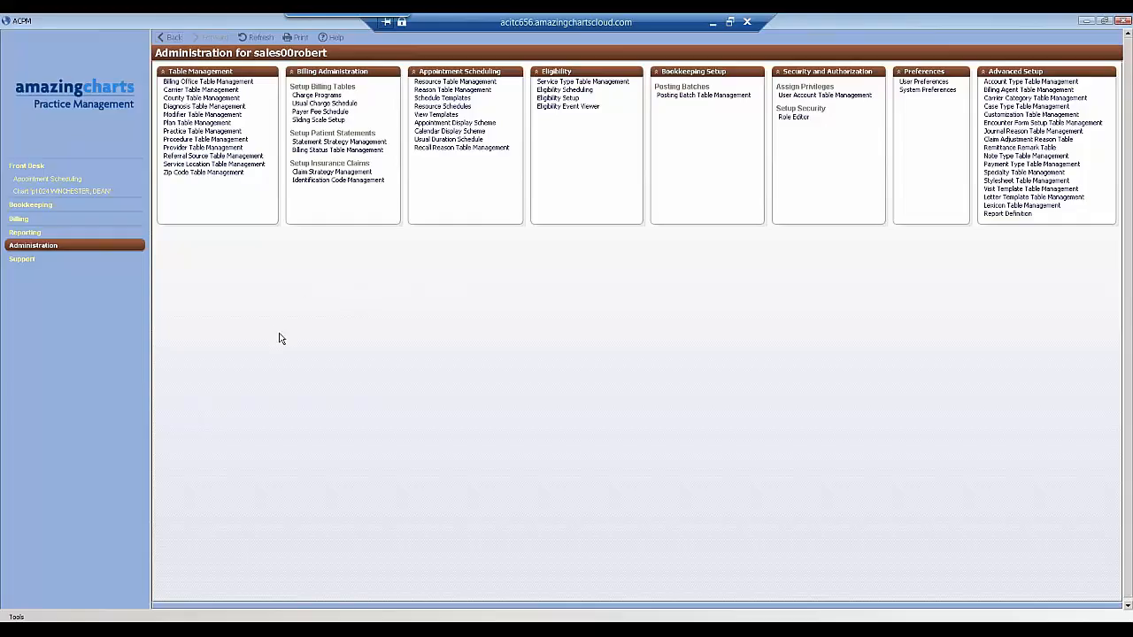
left_click(19, 219)
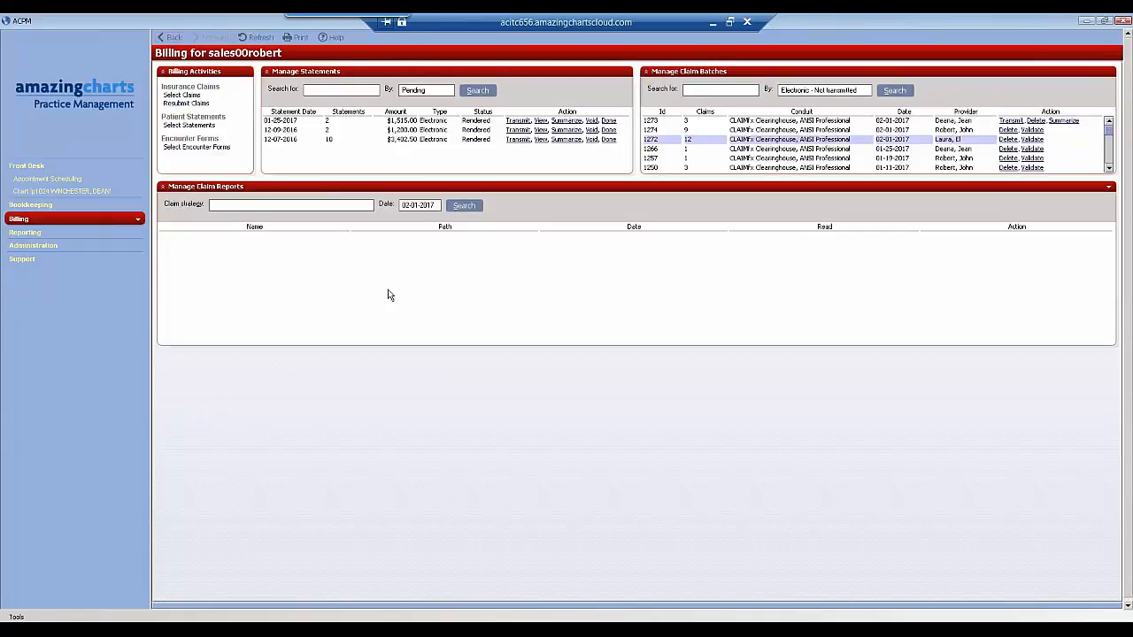
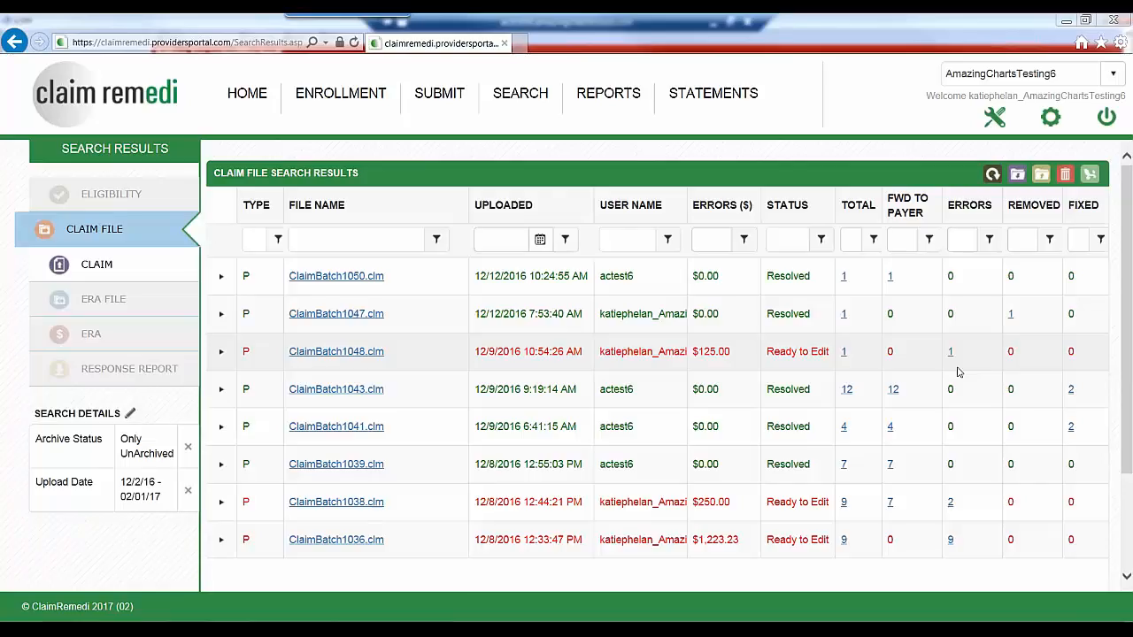
- View the Search options, open the Claim search results, and look through the listed claims with their payers, billed amounts and statuses
mouse_move(520, 104)
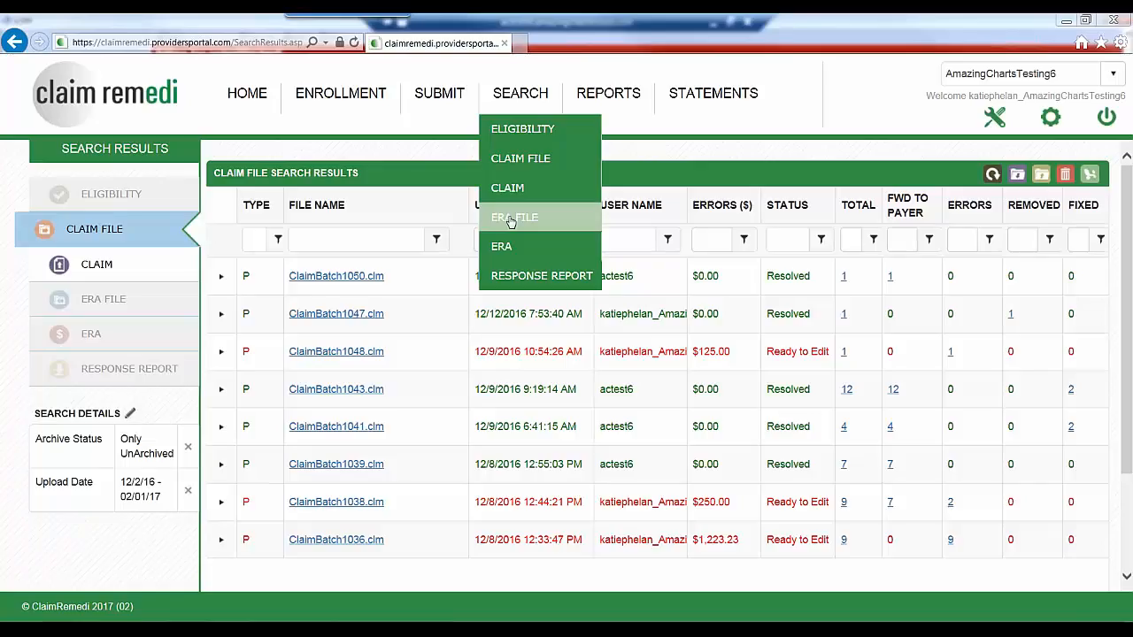
left_click(89, 269)
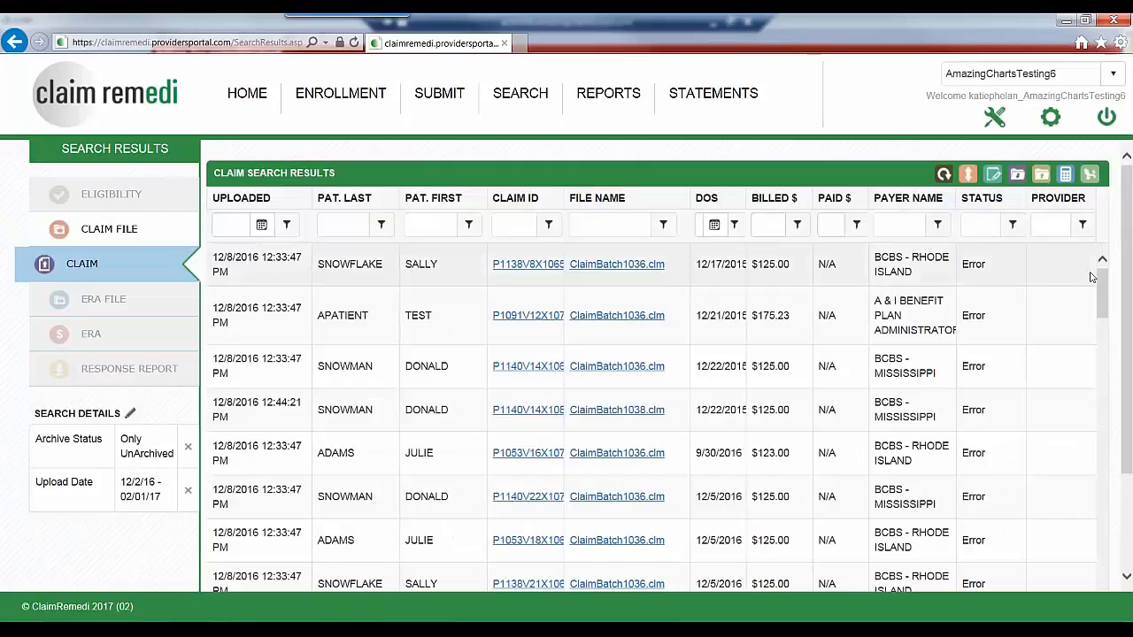
scroll(1091, 277, "down", 5)
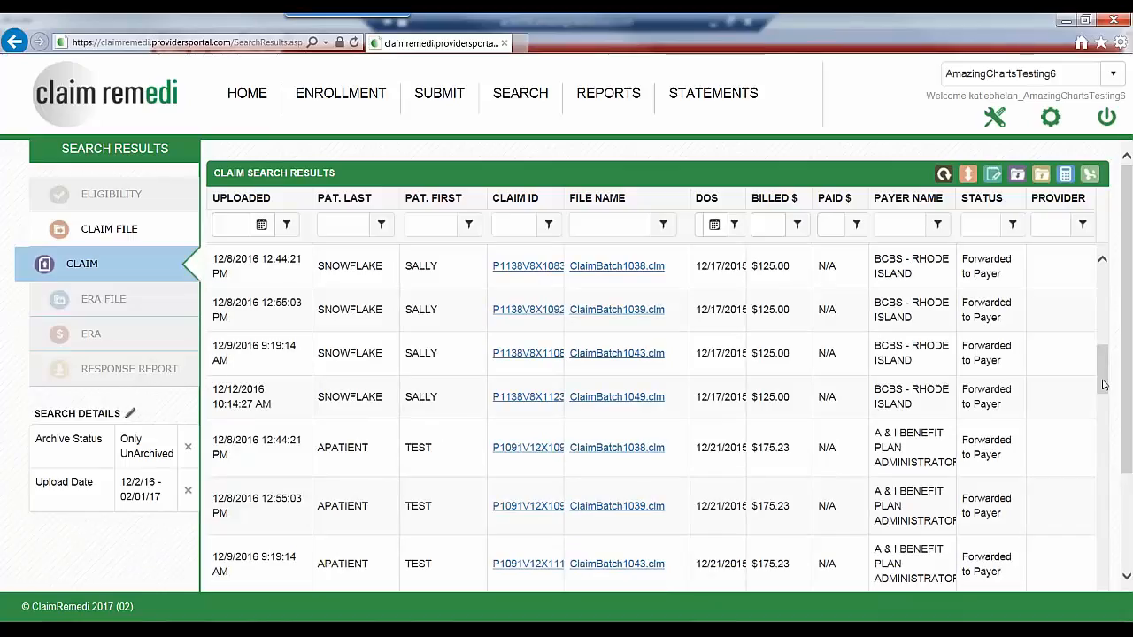
scroll(1128, 363, "down", 1)
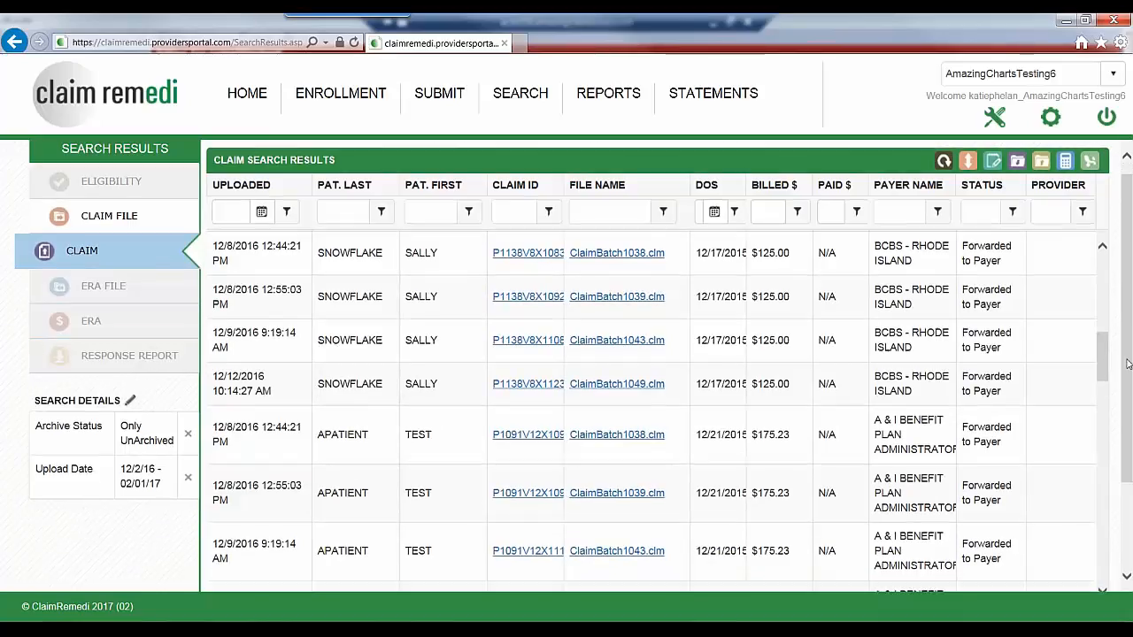
scroll(1106, 356, "down", 3)
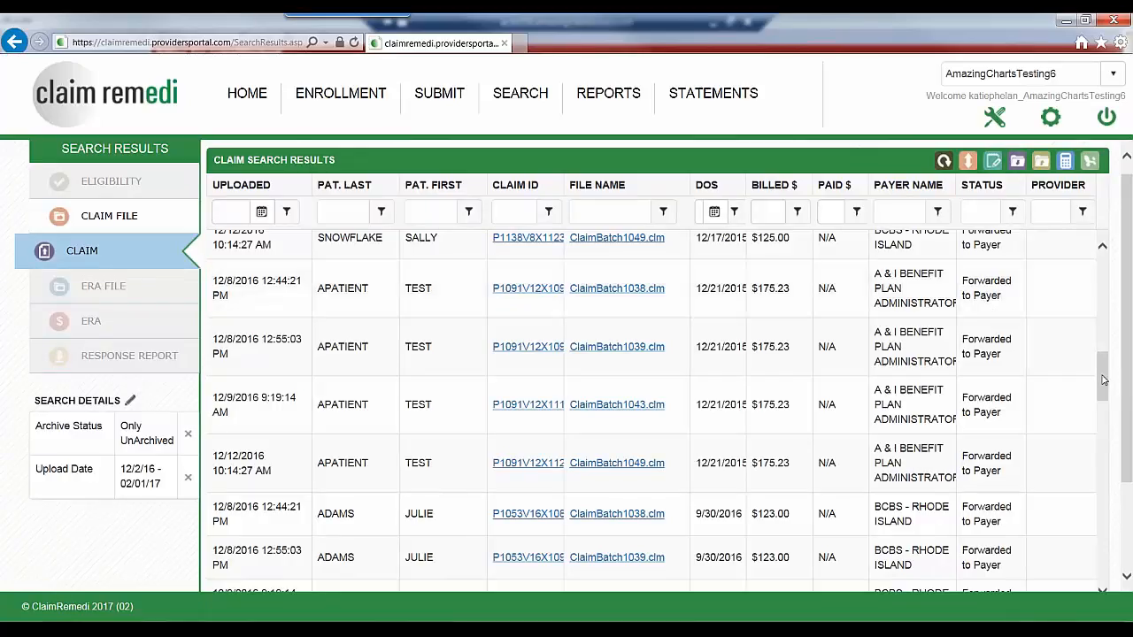
left_click_drag(1128, 379, 1127, 417)
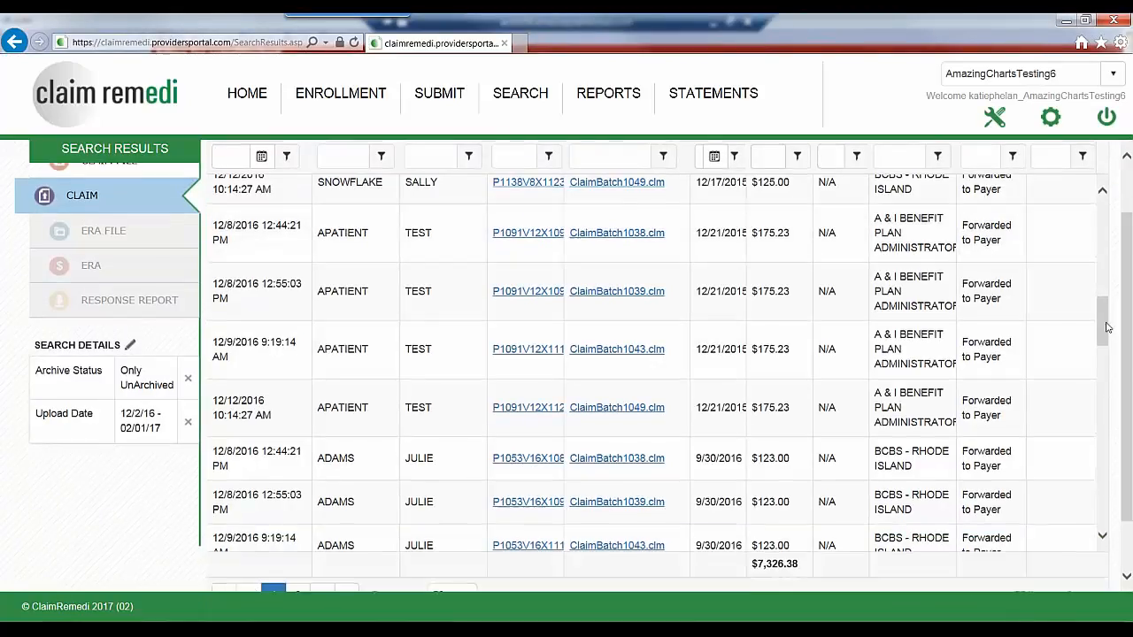
left_click_drag(1104, 330, 1127, 281)
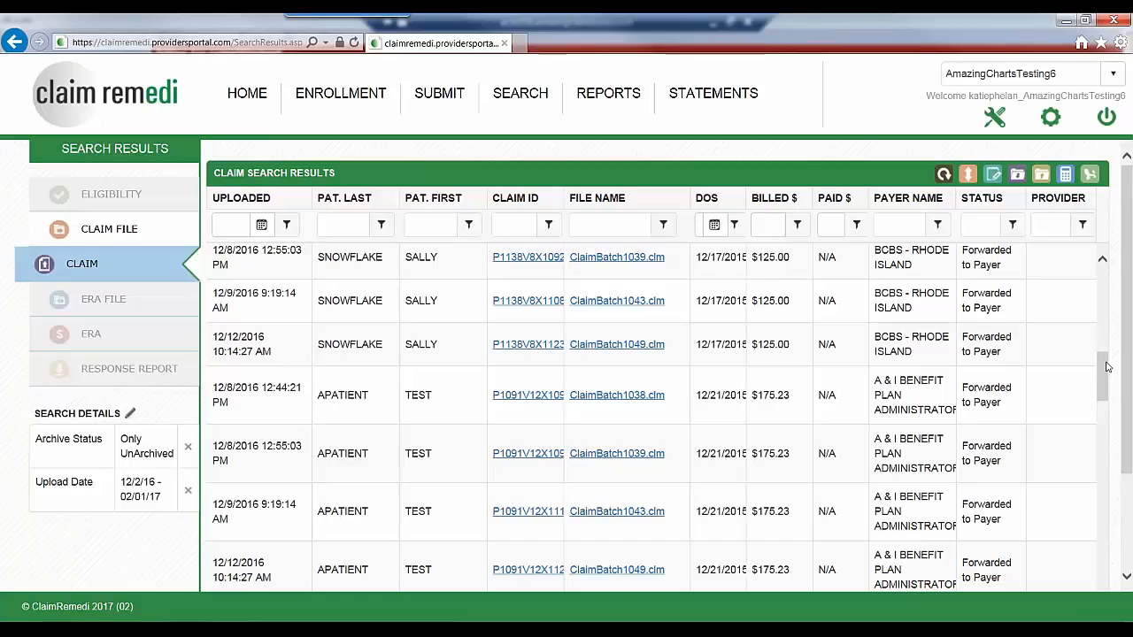
- Open the clearinghouse's Reporting window and browse the available reports without running one, and switch to the PowerPoint slide show
left_click(597, 98)
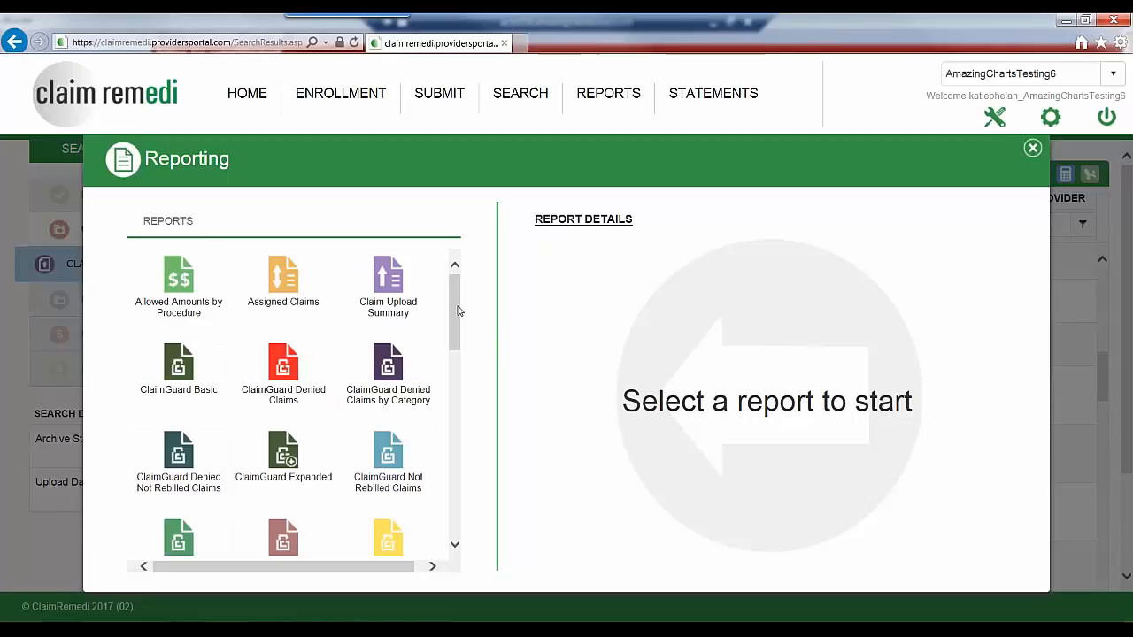
mouse_move(458, 311)
left_mouse_down()
mouse_move(448, 483)
mouse_move(444, 306)
left_mouse_up()
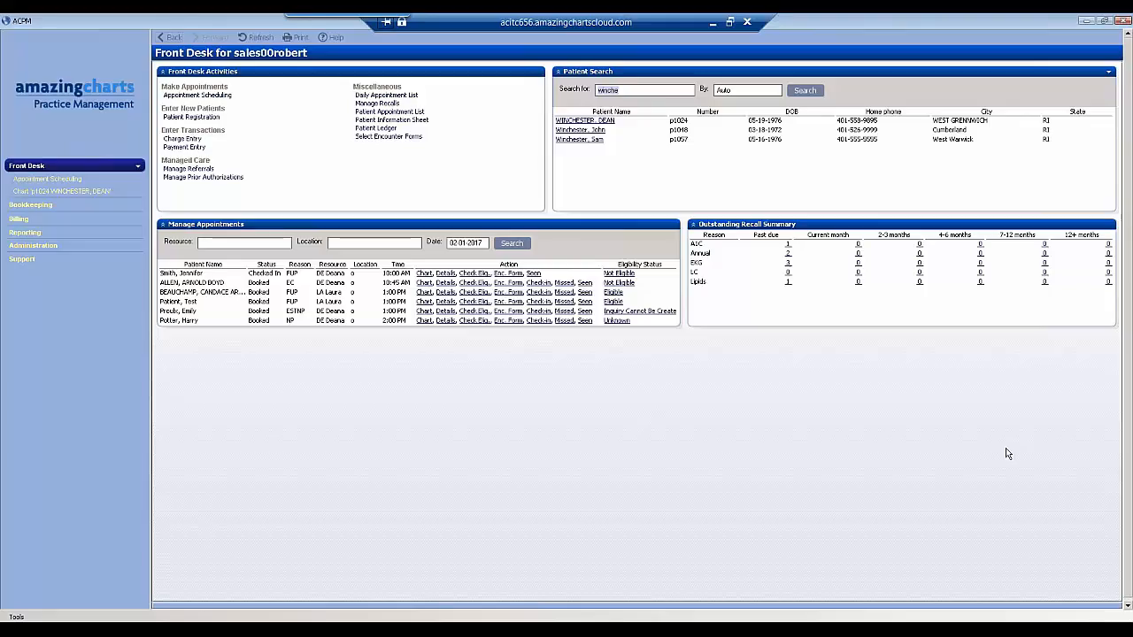
key("alt+Tab")
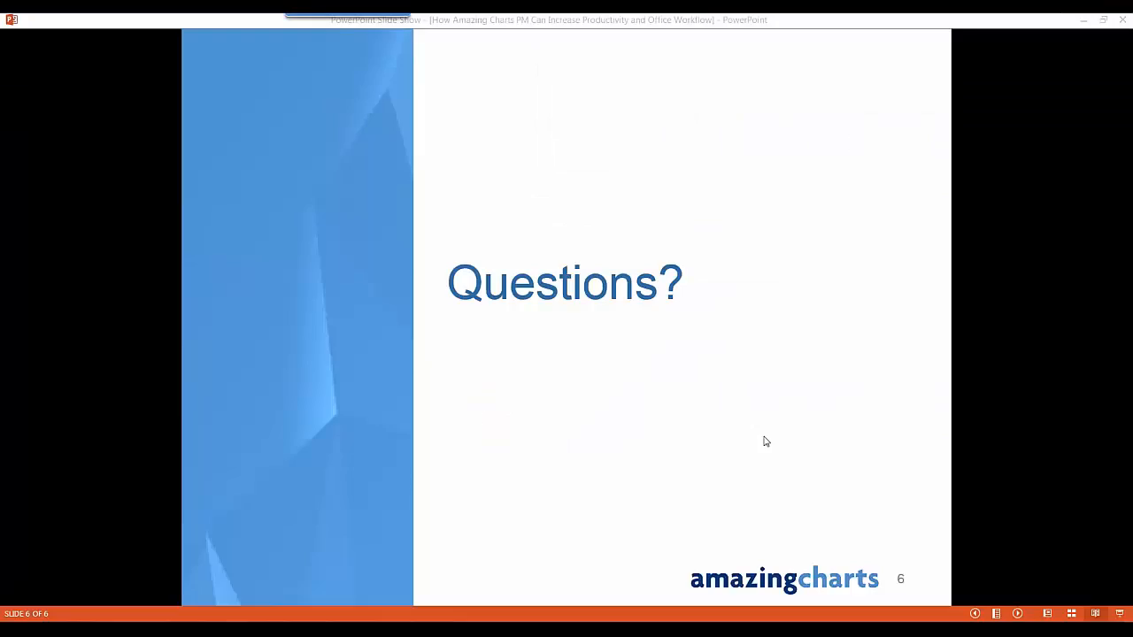